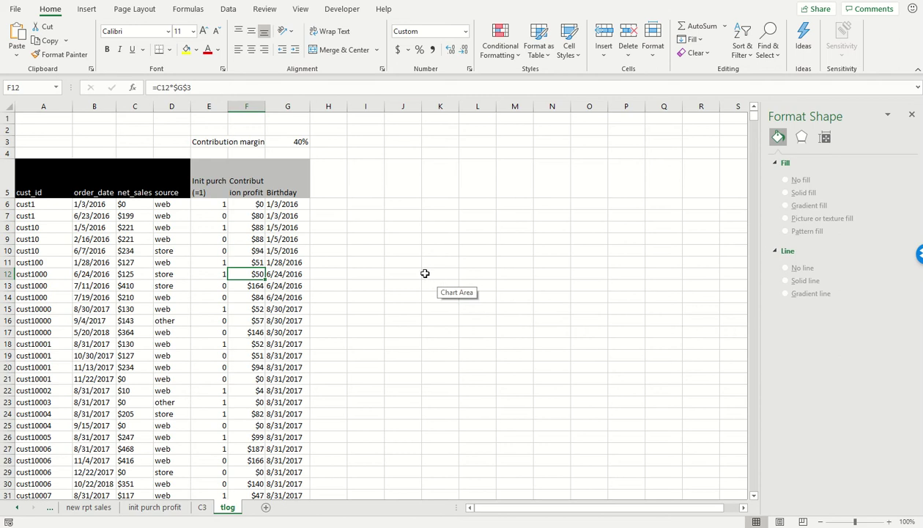
- Select cell H5, beside the Birthday column, for the new header
{"action": "left_click", "coordinate": [332, 191]}
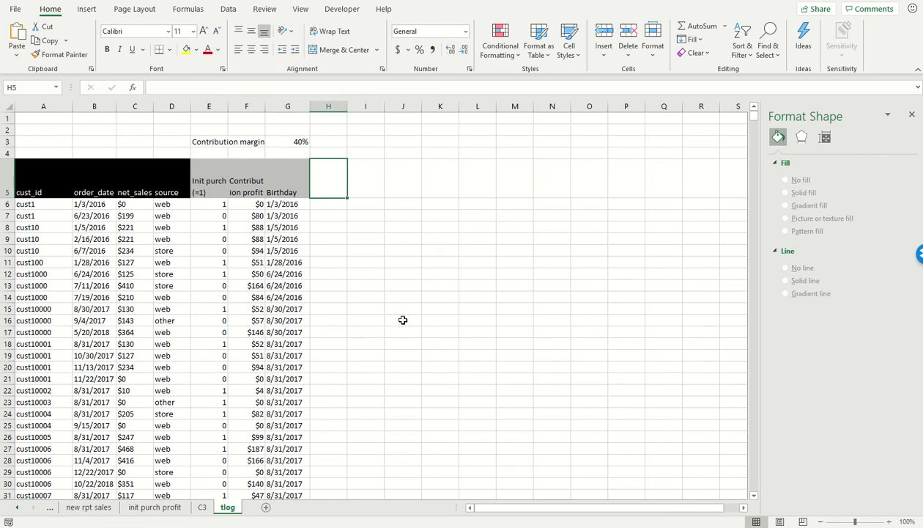
- Enter the header '# days since acquisition' in H5 and widen column H to fit
{"action": "type", "text": "#"}
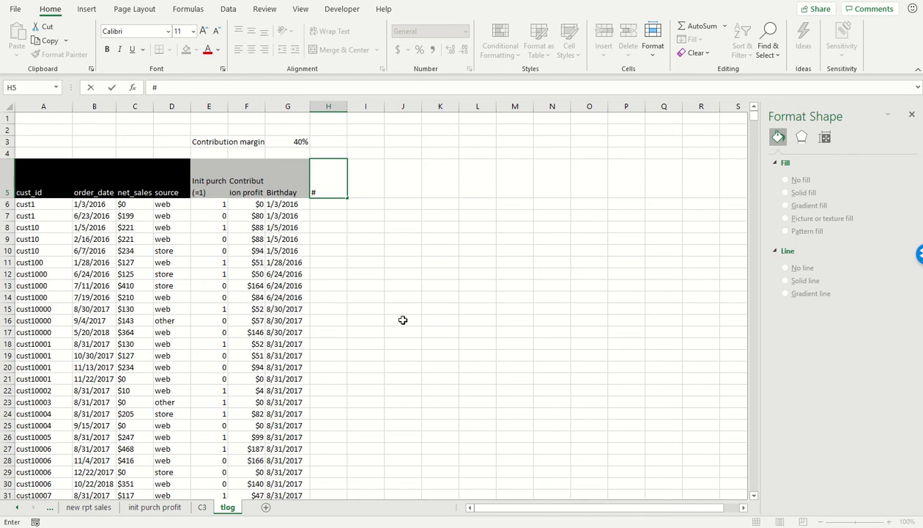
{"action": "type", "text": " days since acquisition"}
{"action": "key", "text": "Return"}
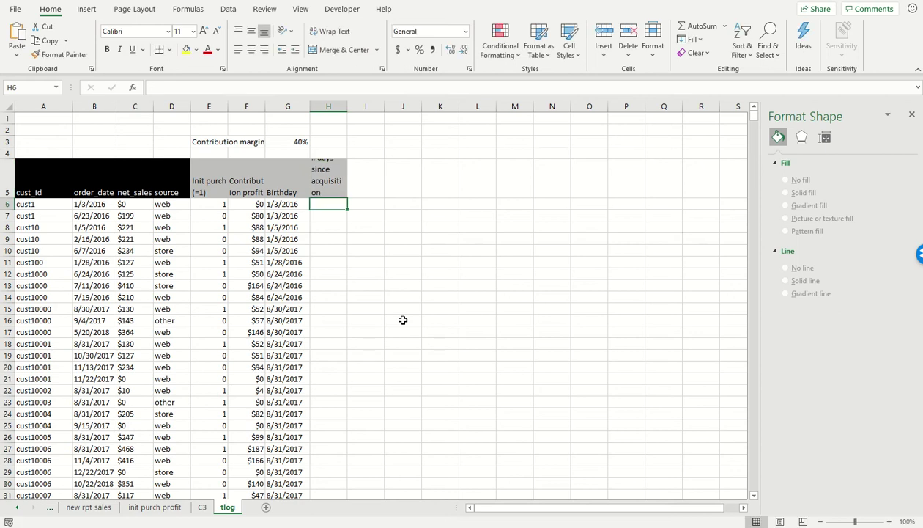
{"action": "left_click_drag", "start_coordinate": [347, 109], "coordinate": [415, 109]}
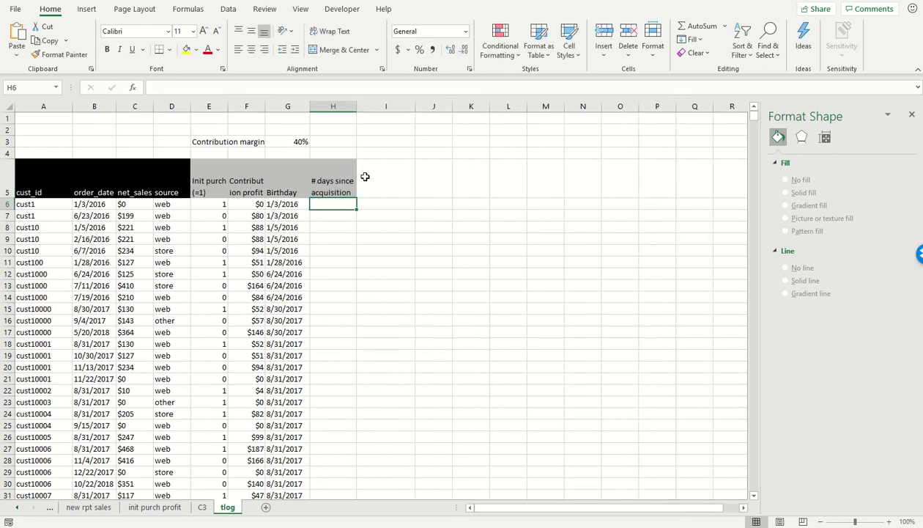
- Enter =B6-G6 in H6 to subtract Birthday from order_date
{"action": "type", "text": "="}
{"action": "key", "text": "Left"}
{"action": "key", "text": "Left"}
{"action": "key", "text": "Left"}
{"action": "key", "text": "Left"}
{"action": "key", "text": "Left"}
{"action": "key", "text": "Left"}
{"action": "type", "text": "-"}
{"action": "key", "text": "Left"}
{"action": "key", "text": "Return"}
- Copy the H6 formula down column H to the last data row and spot-check row 9
{"action": "left_click", "coordinate": [337, 204]}
{"action": "key", "text": "ctrl+c"}
{"action": "key", "text": "Left"}
{"action": "key", "text": "ctrl+Down"}
{"action": "key", "text": "Right"}
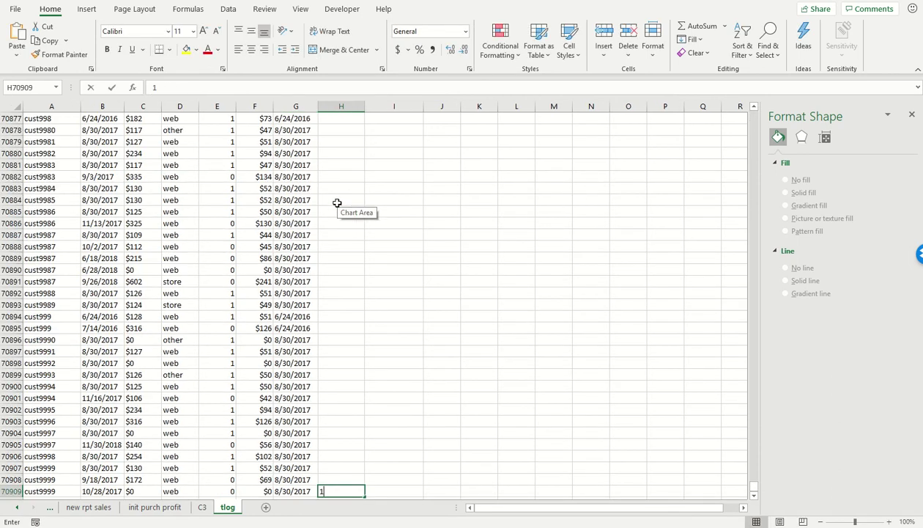
{"action": "key", "text": "ctrl+shift+Up"}
{"action": "key", "text": "ctrl+v"}
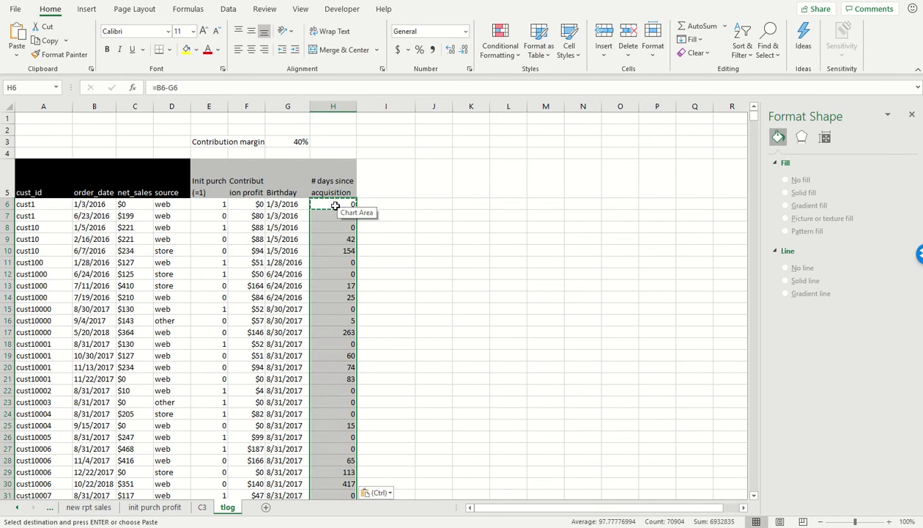
{"action": "left_click_drag", "start_coordinate": [347, 239], "coordinate": [37, 241]}
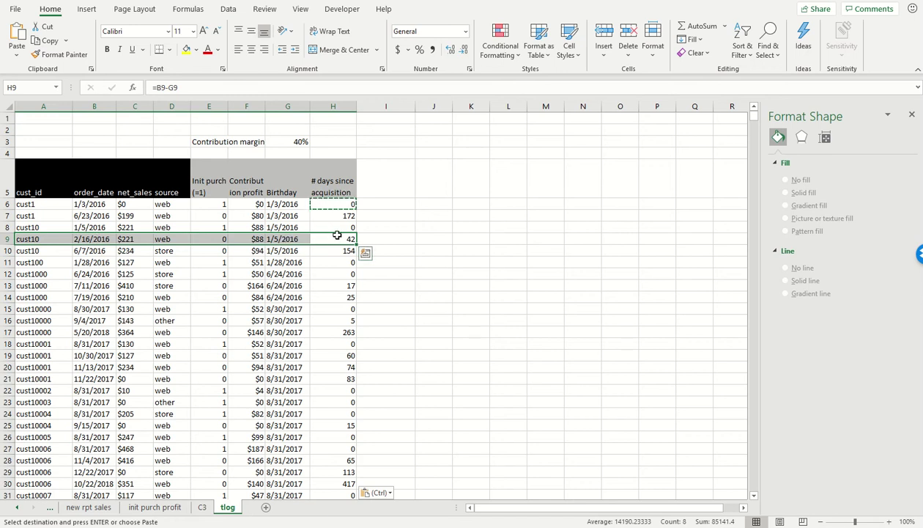
{"action": "left_click", "coordinate": [339, 182]}
- Widen column I and enter the header '# months since acquisition (rounded up)' in I5
{"action": "key", "text": "ctrl+c"}
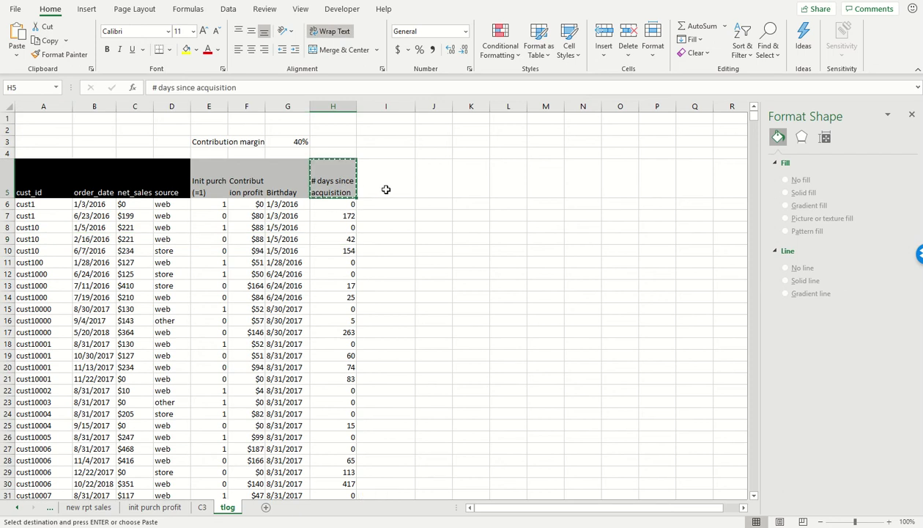
{"action": "left_click", "coordinate": [405, 153]}
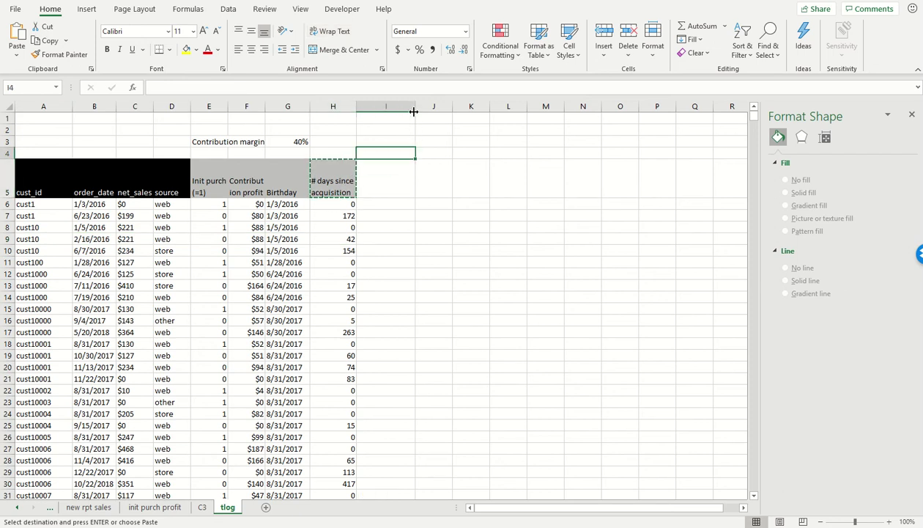
{"action": "left_click_drag", "start_coordinate": [414, 108], "coordinate": [423, 108]}
{"action": "left_click", "coordinate": [394, 182]}
{"action": "type", "text": "#"}
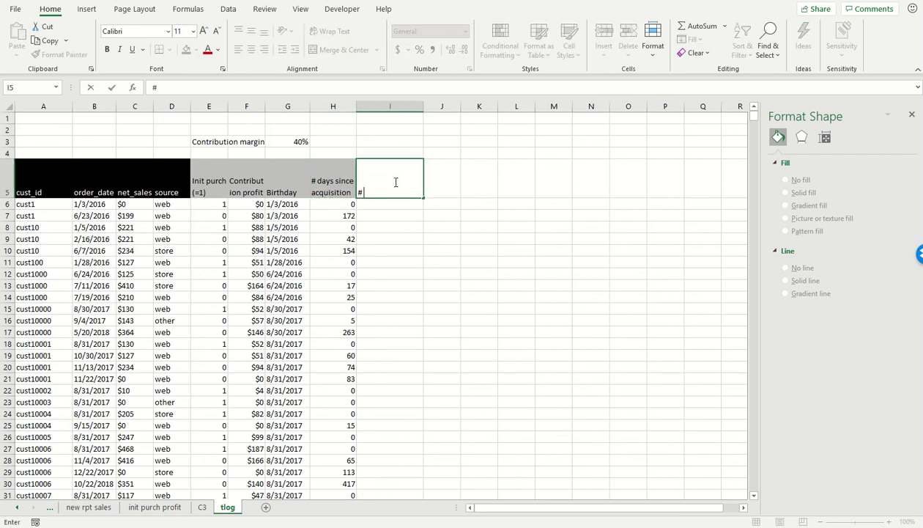
{"action": "type", "text": " months since acquisition (rounded up)"}
{"action": "key", "text": "Return"}
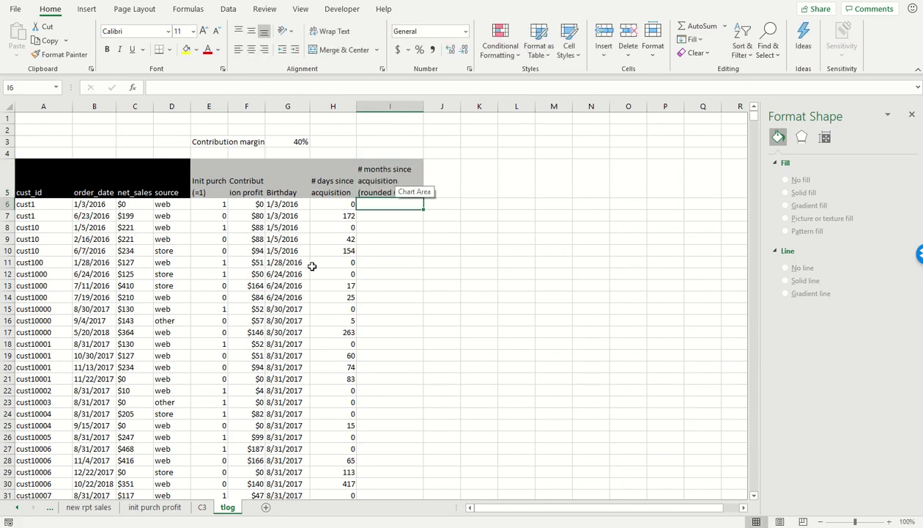
- Enter =ROUNDUP(H6/30.3,0) in I6
{"action": "type", "text": "=roundup("}
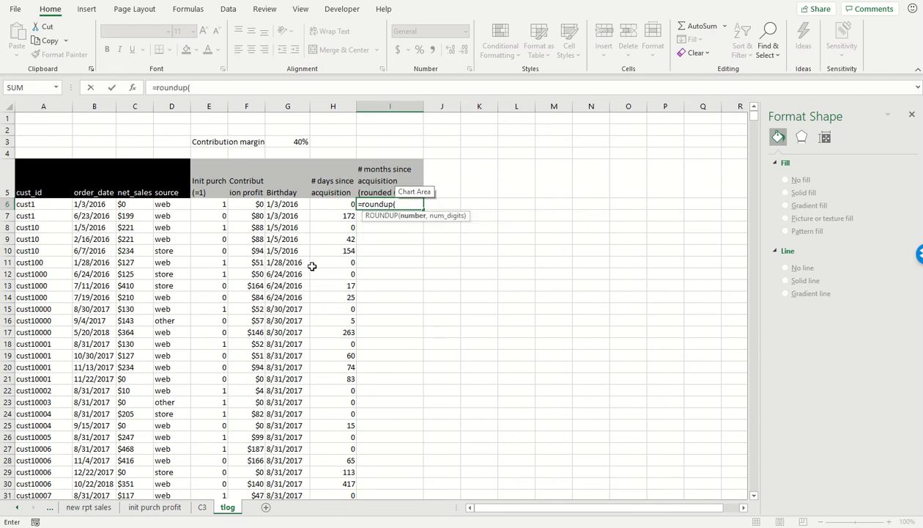
{"action": "key", "text": "Left"}
{"action": "type", "text": "/"}
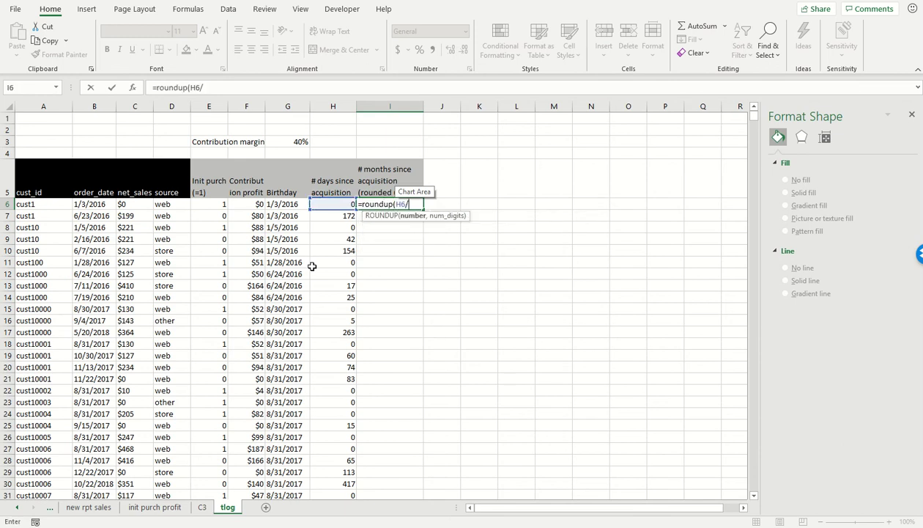
{"action": "type", "text": "30.3,0)"}
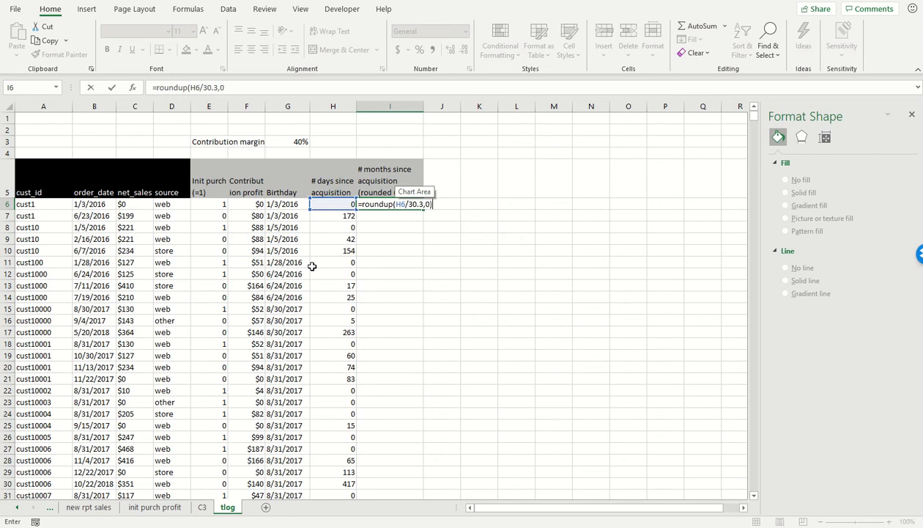
{"action": "key", "text": "ctrl+Return"}
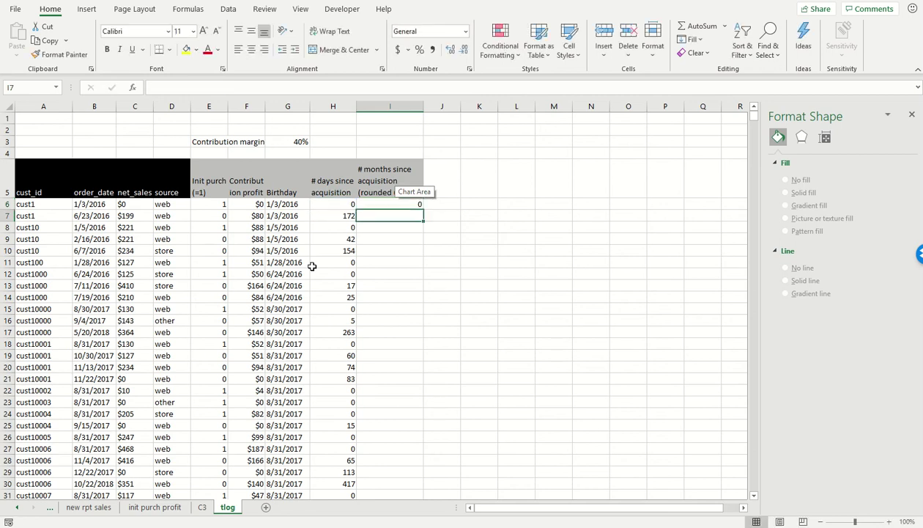
- Copy the I6 months formula down column I to row 70909
{"action": "key", "text": "shift+Down"}
{"action": "key", "text": "shift+Down"}
{"action": "key", "text": "ctrl+c"}
{"action": "key", "text": "shift+Up"}
{"action": "key", "text": "shift+Up"}
{"action": "key", "text": "ctrl+c"}
{"action": "key", "text": "Left"}
{"action": "key", "text": "ctrl+Down"}
{"action": "key", "text": "Right"}
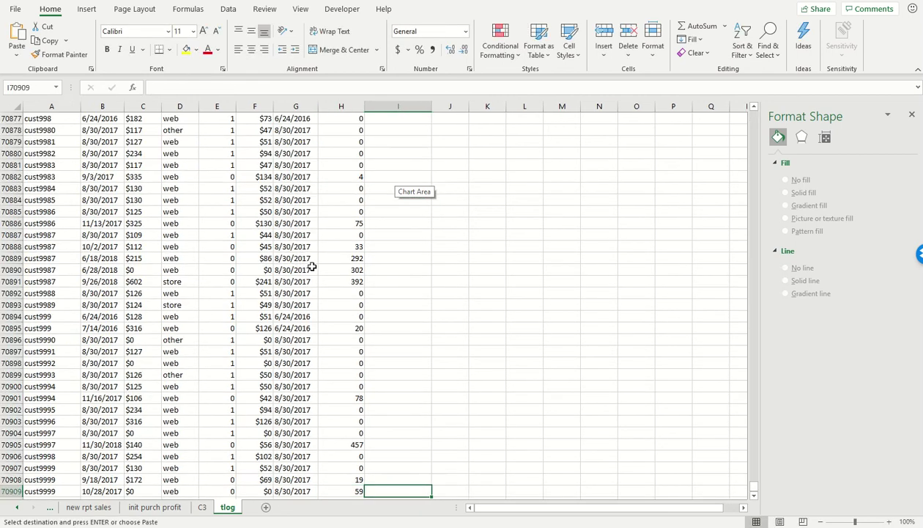
{"action": "key", "text": "ctrl+Up"}
{"action": "key", "text": "ctrl+v"}
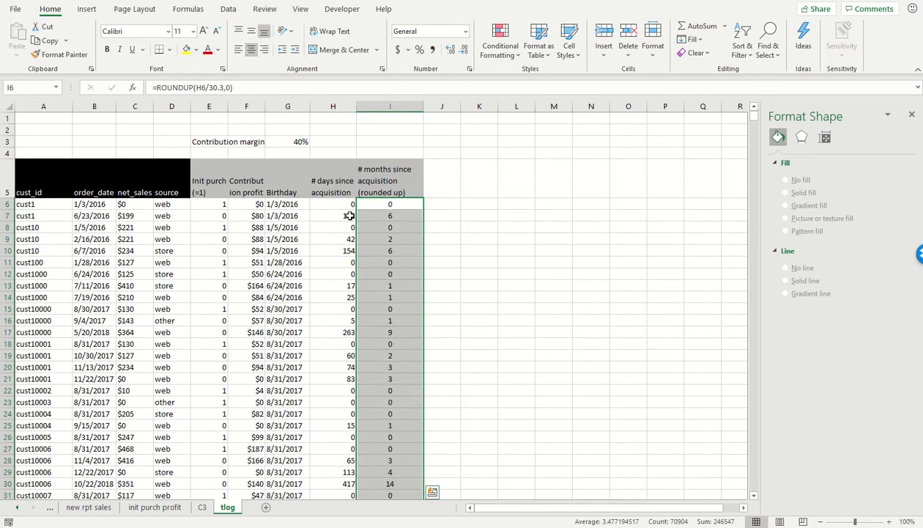
{"action": "key", "text": "Escape"}
- Spot-check the day and month values in rows 6, 13 and 14
{"action": "left_click_drag", "start_coordinate": [391, 203], "coordinate": [38, 205]}
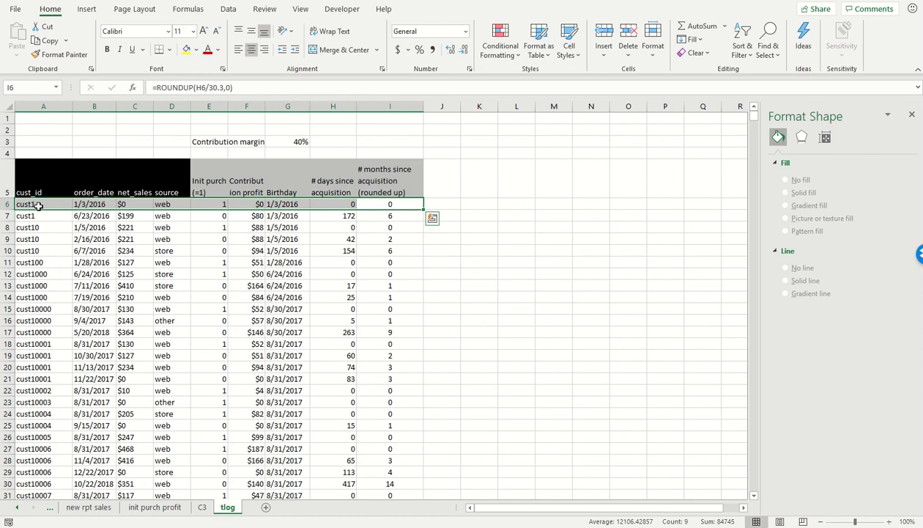
{"action": "left_click", "coordinate": [385, 286]}
{"action": "left_click_drag", "start_coordinate": [385, 287], "coordinate": [29, 291]}
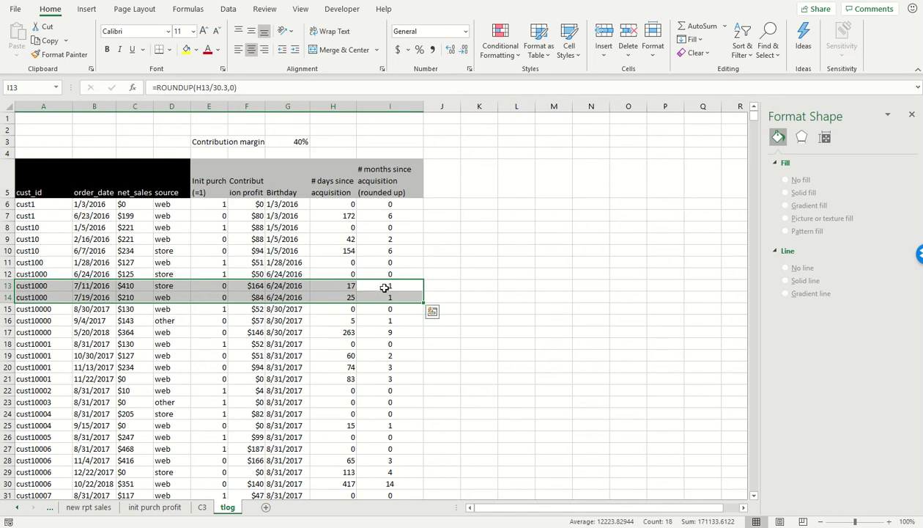
{"action": "left_click_drag", "start_coordinate": [384, 286], "coordinate": [388, 294]}
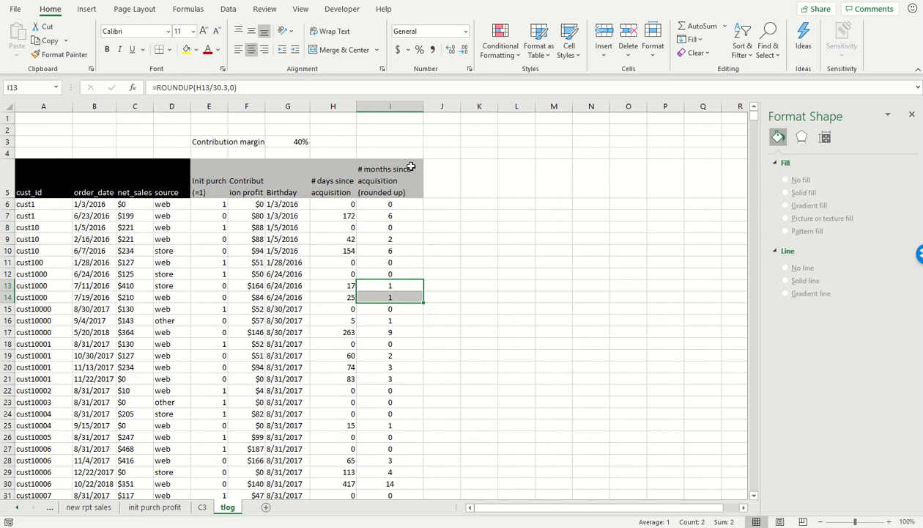
- Select A5:I70909 and insert a PivotTable from it on a new worksheet
{"action": "left_click", "coordinate": [27, 185]}
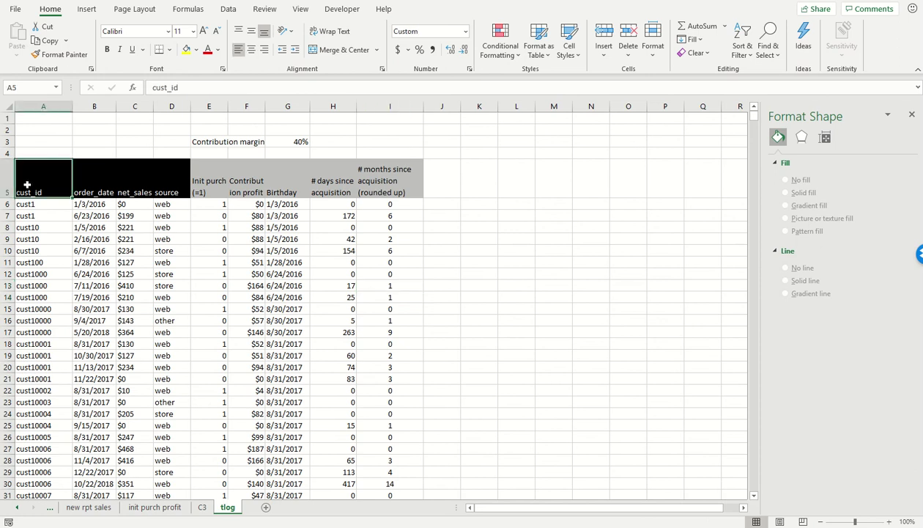
{"action": "key", "text": "ctrl+shift+Right"}
{"action": "key", "text": "ctrl+shift+Down"}
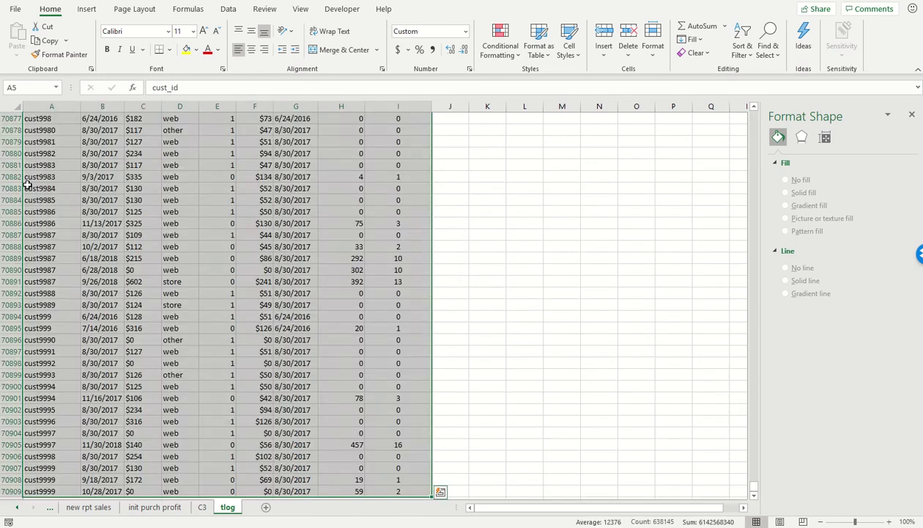
{"action": "left_click", "coordinate": [86, 10]}
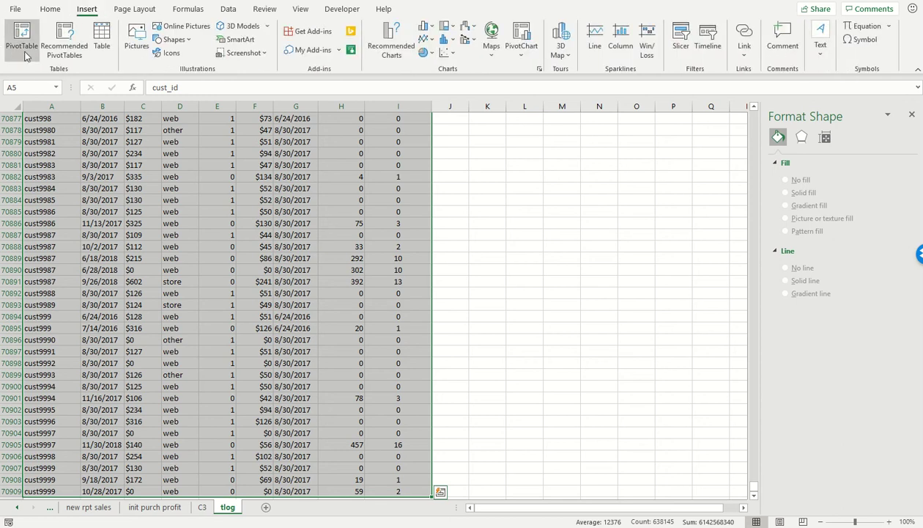
{"action": "left_click", "coordinate": [25, 56]}
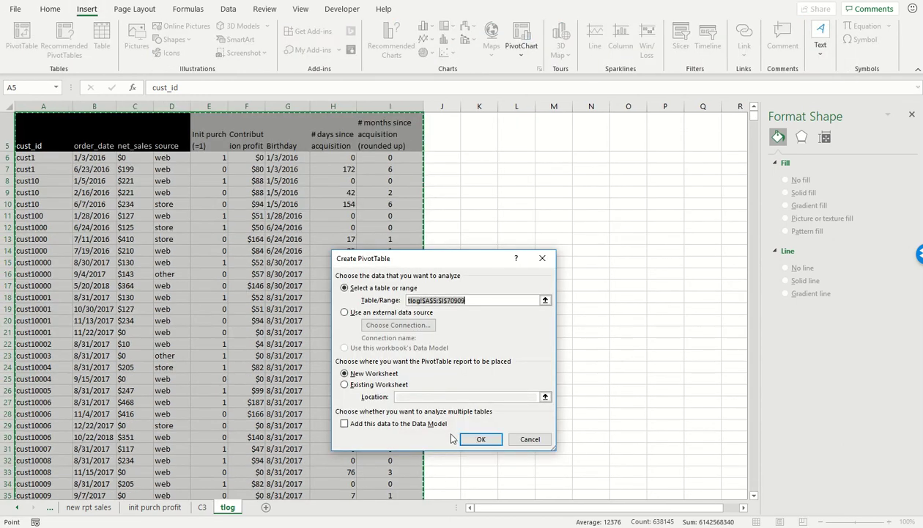
{"action": "left_click", "coordinate": [476, 438]}
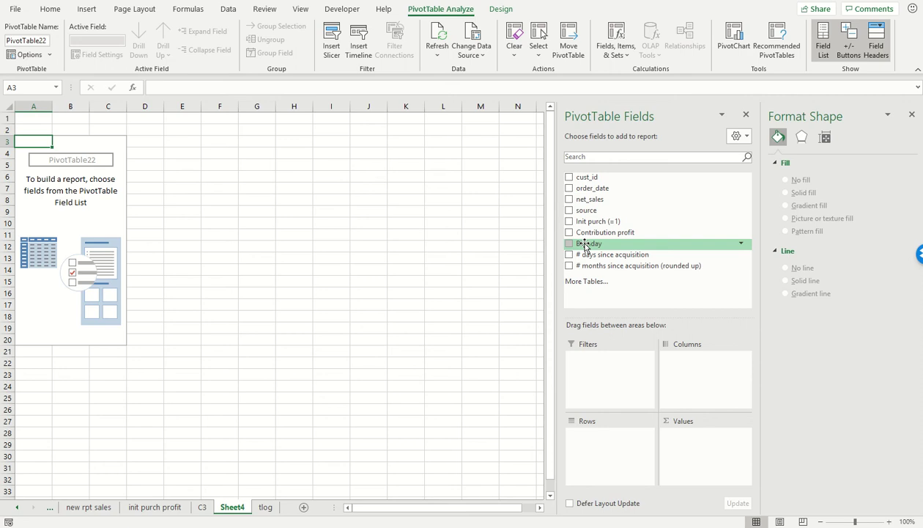
- Put Birthday in Rows, # months since acquisition in Columns, and sum net_sales as Values
{"action": "left_click_drag", "start_coordinate": [584, 245], "coordinate": [619, 270]}
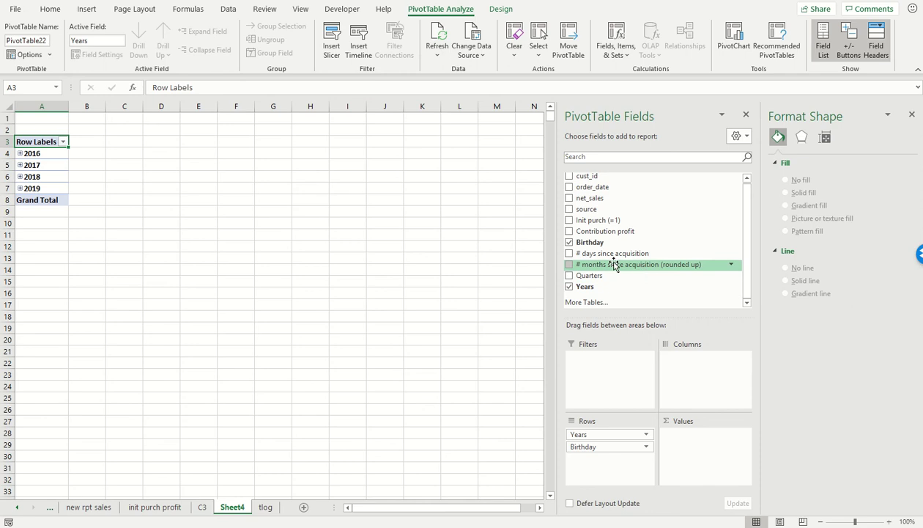
{"action": "left_click_drag", "start_coordinate": [613, 265], "coordinate": [696, 370]}
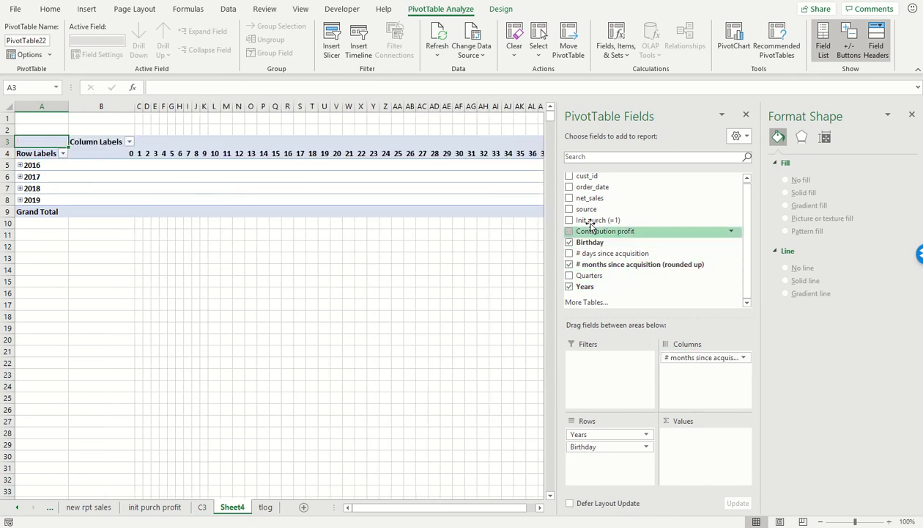
{"action": "left_click_drag", "start_coordinate": [588, 198], "coordinate": [687, 450]}
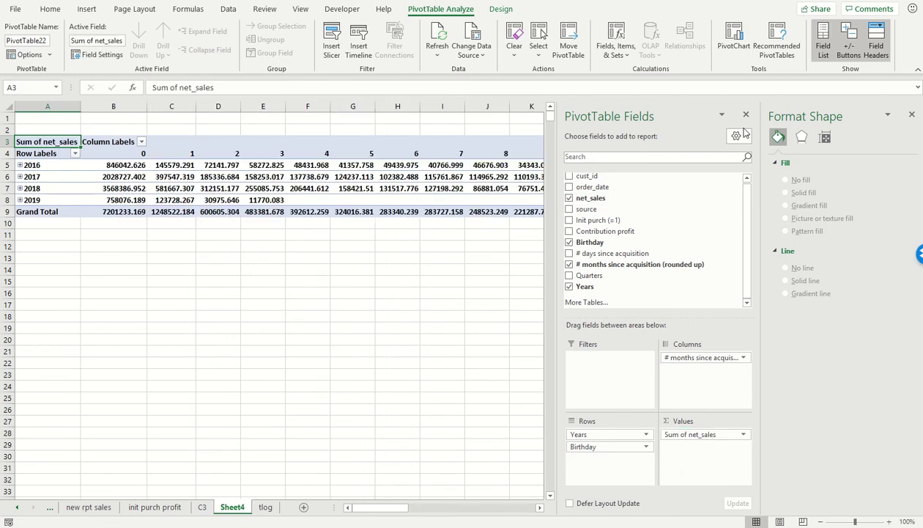
- Close the Format Shape pane and expand each year to show its Birthday months
{"action": "left_click", "coordinate": [911, 115]}
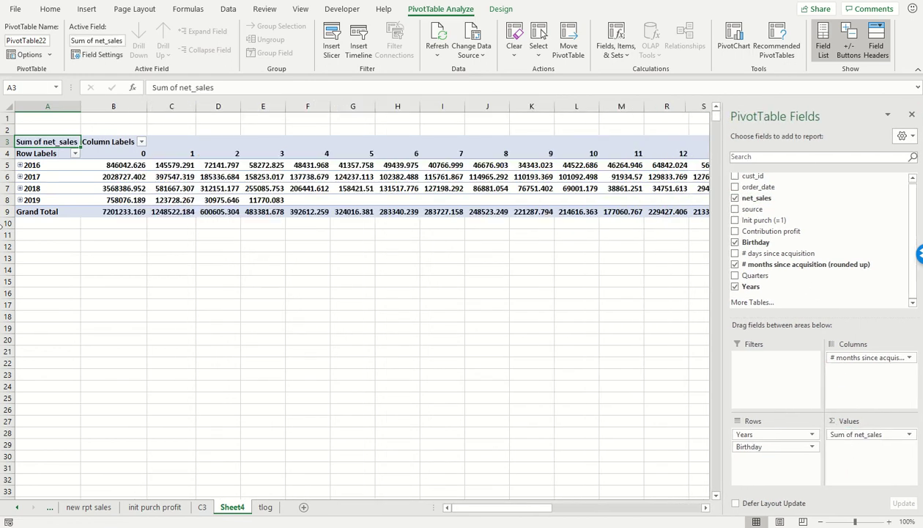
{"action": "left_click", "coordinate": [43, 178]}
{"action": "left_click", "coordinate": [97, 55]}
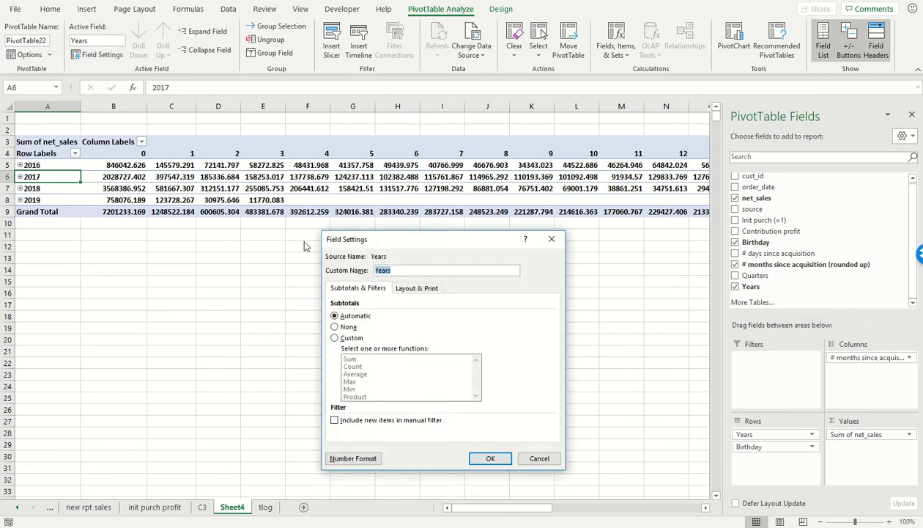
{"action": "key", "text": "Escape"}
{"action": "left_click", "coordinate": [203, 32]}
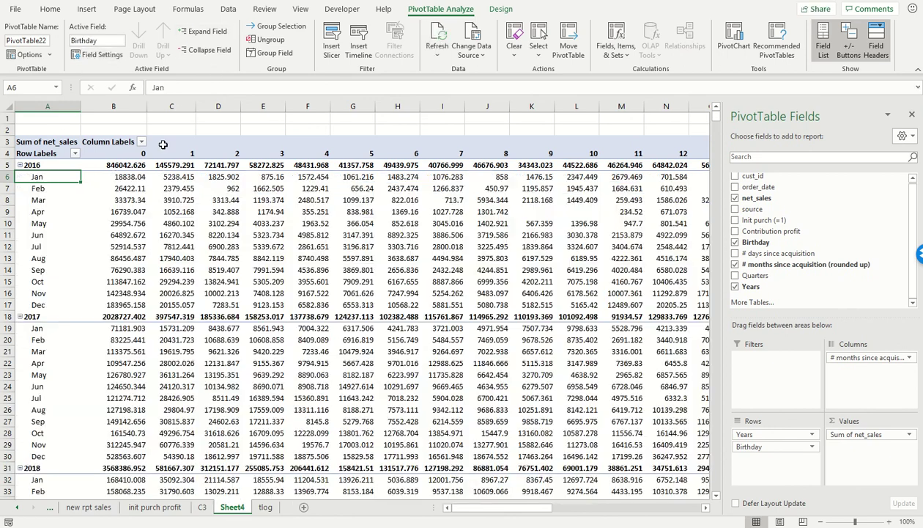
- Set the Birthday field to no subtotals and tabular form layout
{"action": "left_click", "coordinate": [97, 55]}
{"action": "left_click", "coordinate": [335, 327]}
{"action": "left_click", "coordinate": [405, 288]}
{"action": "left_click", "coordinate": [340, 347]}
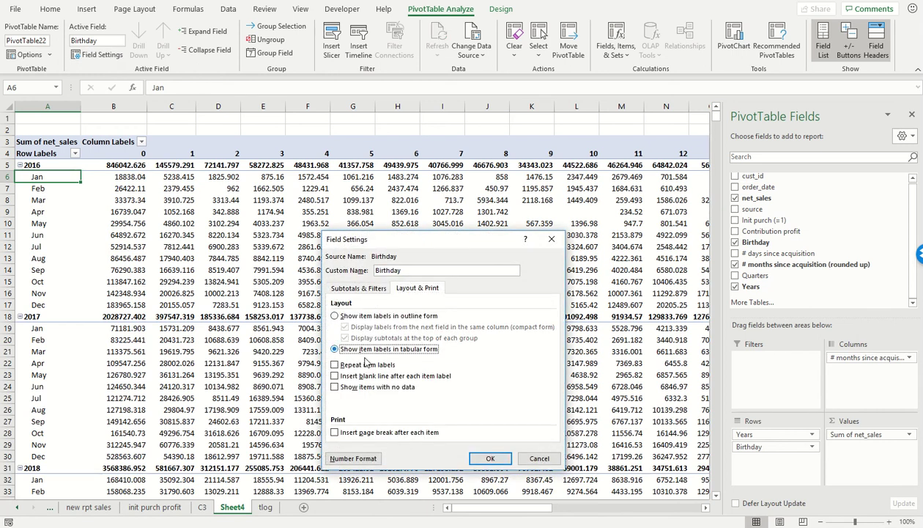
{"action": "left_click", "coordinate": [490, 460]}
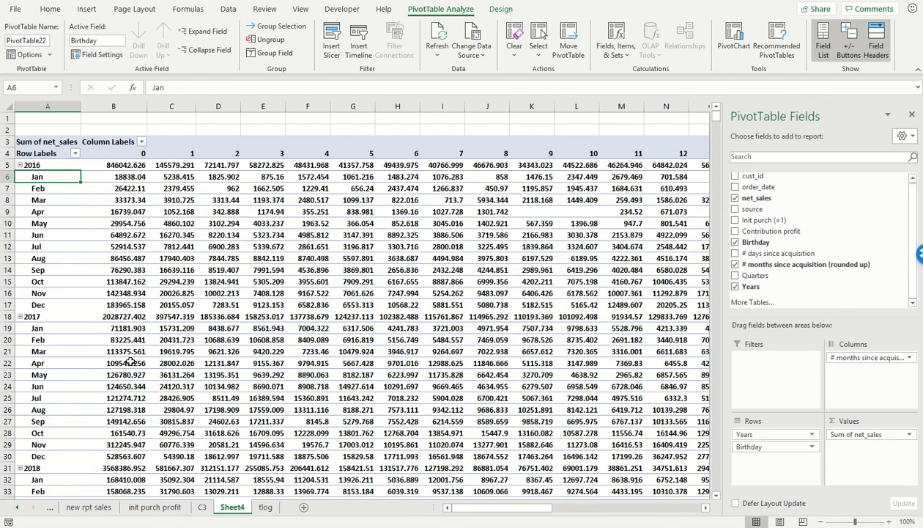
- Switch the Years field to tabular form layout
{"action": "left_click", "coordinate": [37, 316]}
{"action": "left_click", "coordinate": [98, 54]}
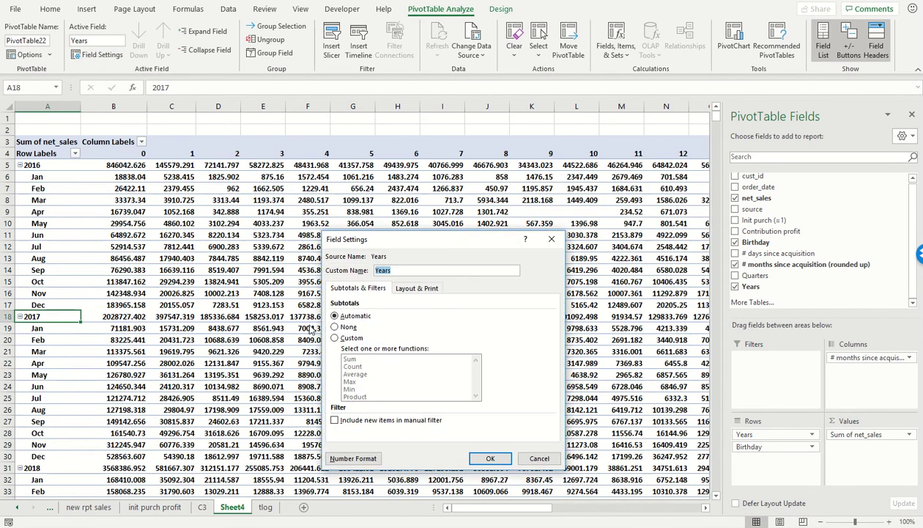
{"action": "left_click", "coordinate": [399, 289]}
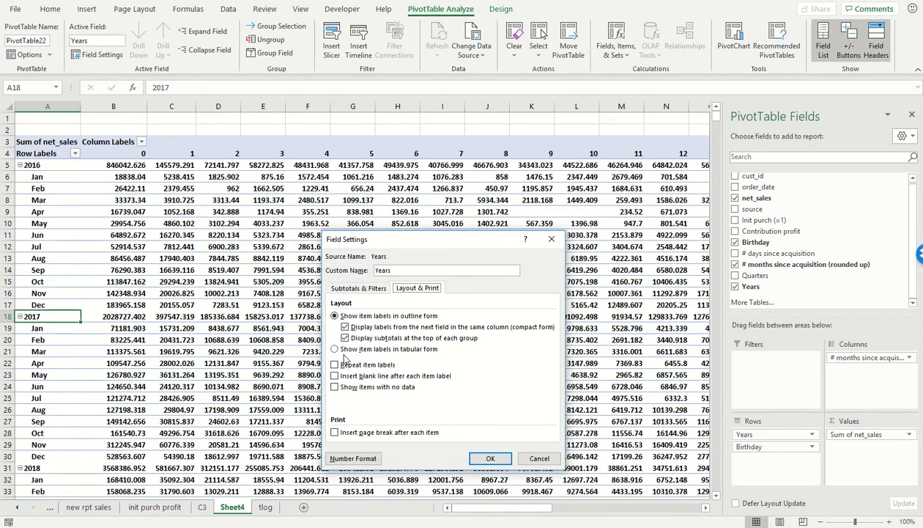
{"action": "left_click", "coordinate": [339, 350]}
{"action": "left_click", "coordinate": [490, 458]}
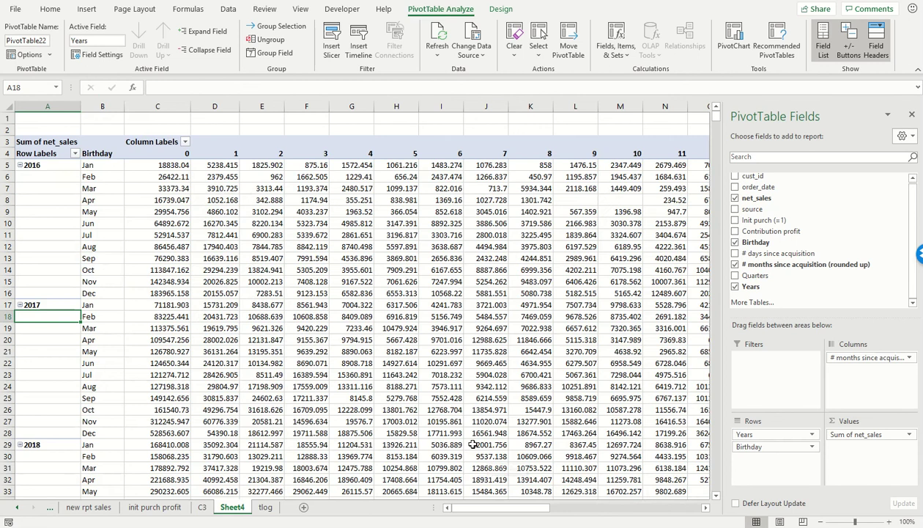
- Select the pivot data block A4:AQ43 and copy it
{"action": "scroll", "coordinate": [252, 295], "scroll_direction": "down", "scroll_amount": 5}
{"action": "scroll", "coordinate": [253, 295], "scroll_direction": "up", "scroll_amount": 7}
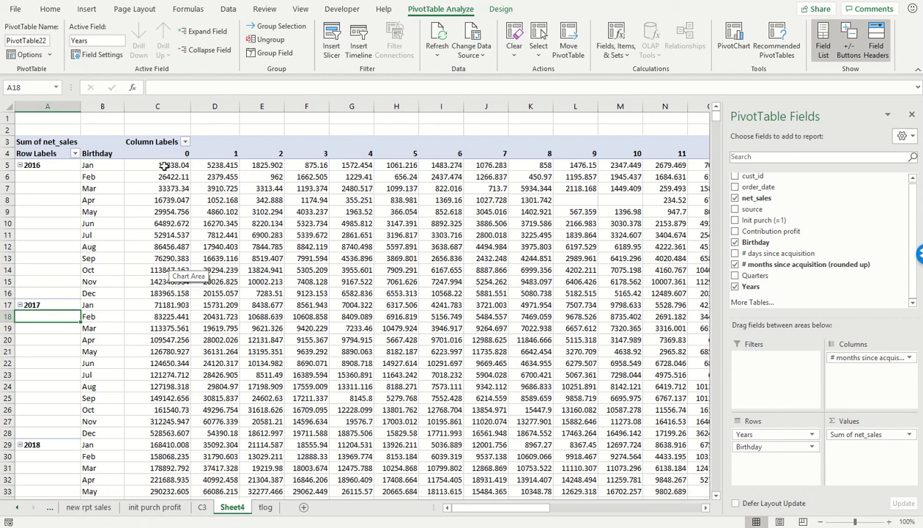
{"action": "left_click_drag", "start_coordinate": [30, 150], "coordinate": [171, 200]}
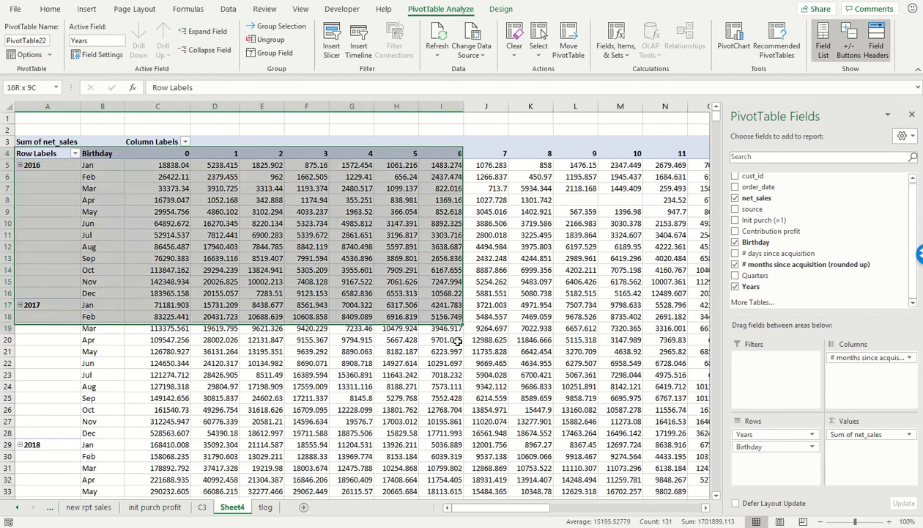
{"action": "key", "text": "ctrl+shift+Right"}
{"action": "key", "text": "ctrl+shift+Right"}
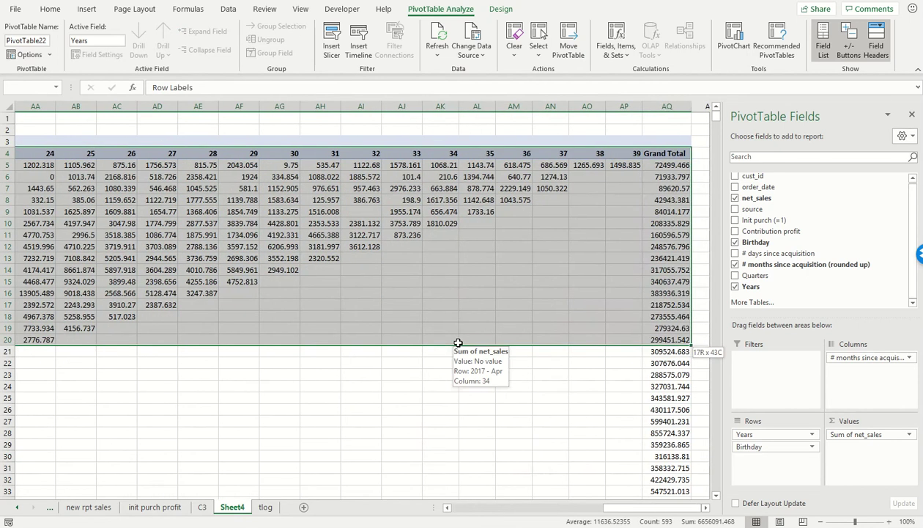
{"action": "key", "text": "shift+Down"}
{"action": "key", "text": "shift+Down"}
{"action": "key", "text": "shift+Down"}
{"action": "key", "text": "shift+Down"}
{"action": "key", "text": "shift+Down"}
{"action": "key", "text": "shift+Down"}
{"action": "key", "text": "shift+Down"}
{"action": "key", "text": "shift+Down"}
{"action": "key", "text": "shift+Down"}
{"action": "key", "text": "shift+Down"}
{"action": "key", "text": "shift+Down"}
{"action": "key", "text": "shift+Down"}
{"action": "key", "text": "shift+Down"}
{"action": "key", "text": "shift+Down"}
{"action": "key", "text": "shift+Down"}
{"action": "key", "text": "shift+Down"}
{"action": "key", "text": "shift+Down"}
{"action": "key", "text": "shift+Down"}
{"action": "key", "text": "shift+Down"}
{"action": "key", "text": "shift+Down"}
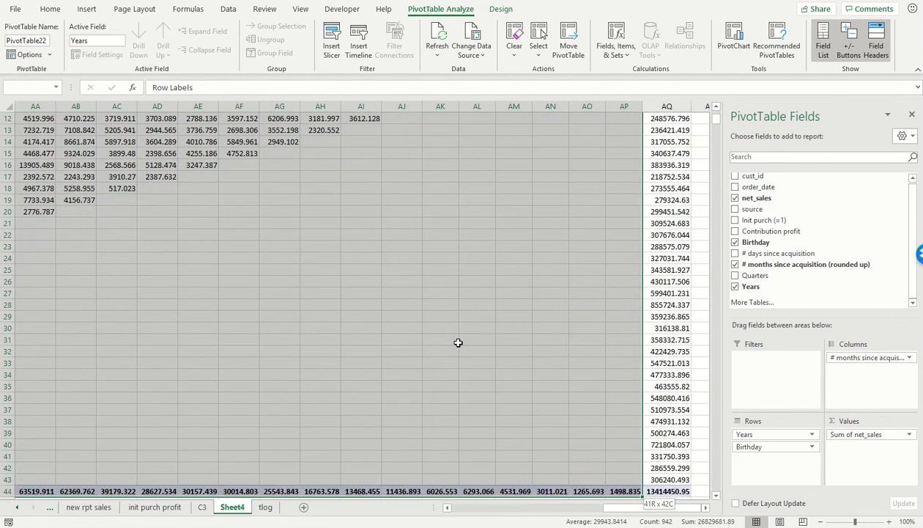
{"action": "key", "text": "shift+Down"}
{"action": "key", "text": "shift+Down"}
{"action": "key", "text": "shift+Down"}
{"action": "key", "text": "shift+Down"}
{"action": "key", "text": "shift+Down"}
{"action": "key", "text": "shift+Down"}
{"action": "key", "text": "shift+Down"}
{"action": "key", "text": "shift+Down"}
{"action": "key", "text": "shift+Down"}
{"action": "key", "text": "shift+Up"}
{"action": "key", "text": "shift+Up"}
{"action": "key", "text": "shift+Up"}
{"action": "key", "text": "shift+Up"}
{"action": "key", "text": "shift+Up"}
{"action": "key", "text": "shift+Up"}
{"action": "key", "text": "shift+Up"}
{"action": "key", "text": "shift+Up"}
{"action": "key", "text": "shift+Up"}
{"action": "key", "text": "shift+Up"}
{"action": "key", "text": "ctrl+c"}
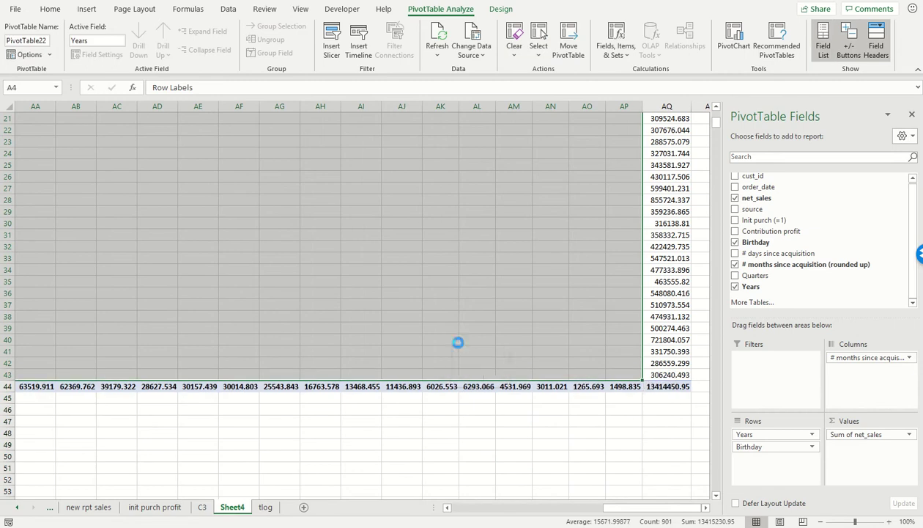
- Paste the copied pivot as values only at cell A49
{"action": "key", "text": "ctrl+BackSpace"}
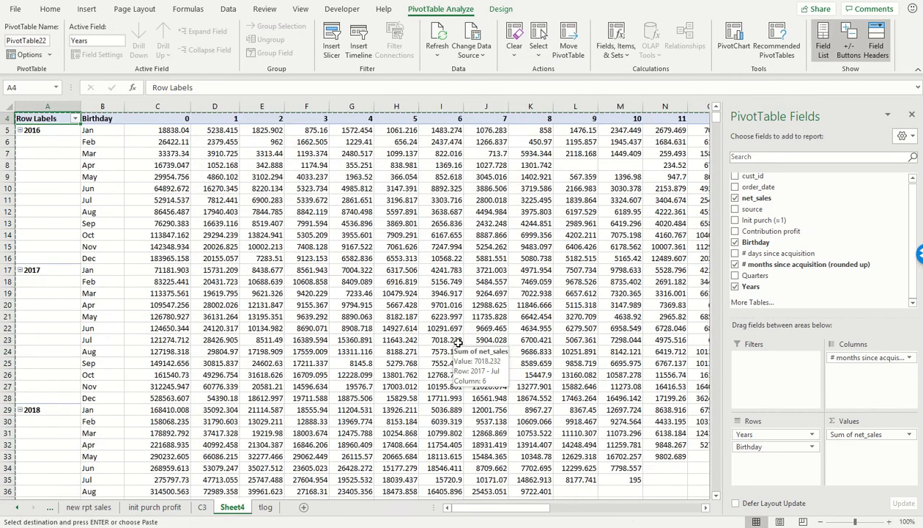
{"action": "scroll", "coordinate": [186, 326], "scroll_direction": "down", "scroll_amount": 8}
{"action": "left_click", "coordinate": [51, 356]}
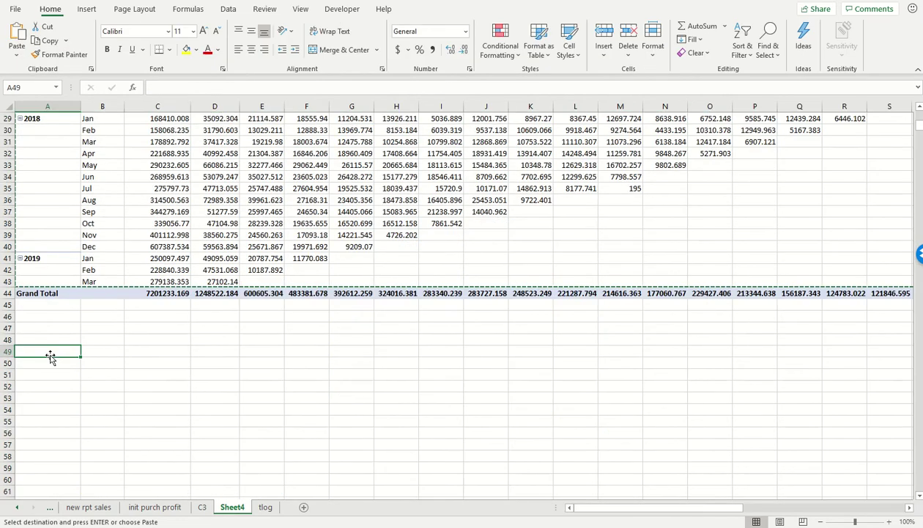
{"action": "key", "text": "ctrl+alt+v"}
{"action": "key", "text": "v"}
{"action": "key", "text": "Return"}
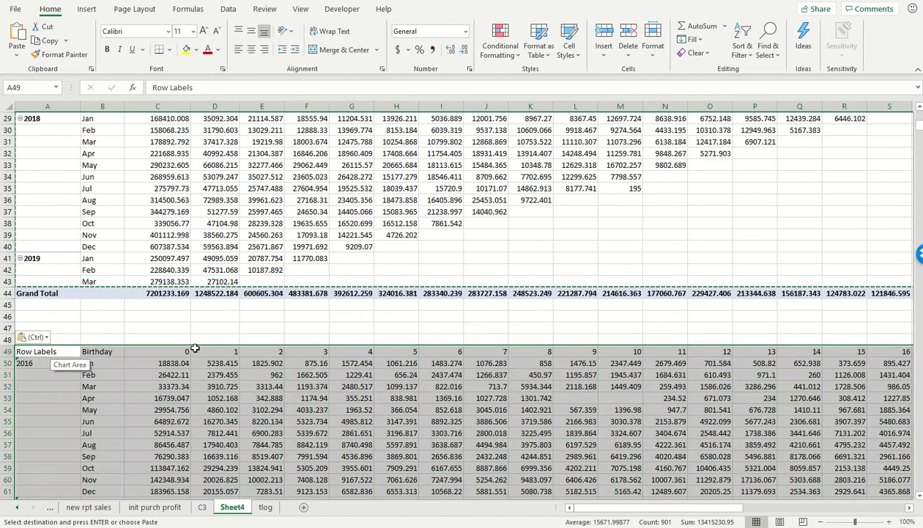
- Fill the year 2016 into column A for every 2016 month row
{"action": "scroll", "coordinate": [195, 349], "scroll_direction": "down", "scroll_amount": 7}
{"action": "scroll", "coordinate": [217, 342], "scroll_direction": "up", "scroll_amount": 2}
{"action": "left_click", "coordinate": [40, 201]}
{"action": "type", "text": "2016"}
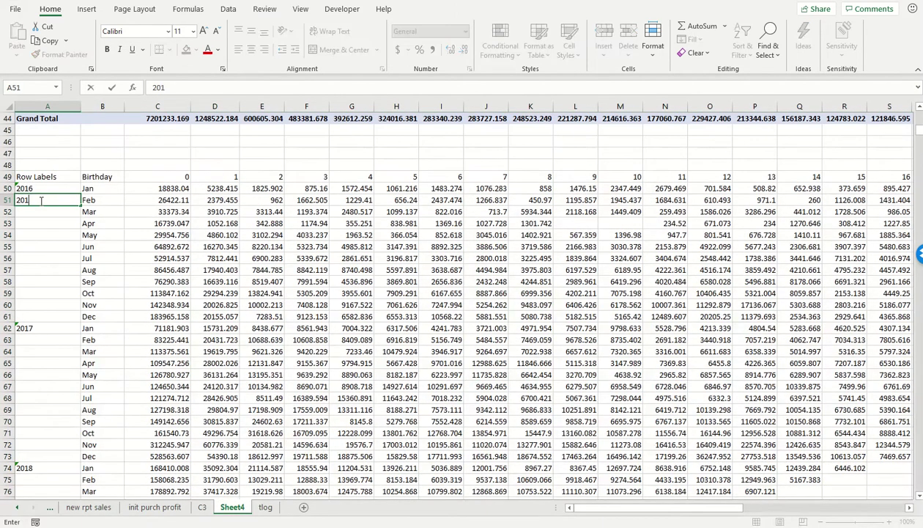
{"action": "key", "text": "ctrl+Return"}
{"action": "key", "text": "ctrl+c"}
{"action": "key", "text": "shift+Down"}
{"action": "key", "text": "shift+Down"}
{"action": "key", "text": "shift+Down"}
{"action": "key", "text": "shift+Down"}
{"action": "key", "text": "shift+Down"}
{"action": "key", "text": "shift+Down"}
{"action": "key", "text": "shift+Down"}
{"action": "key", "text": "shift+Down"}
{"action": "key", "text": "shift+Down"}
{"action": "key", "text": "shift+Down"}
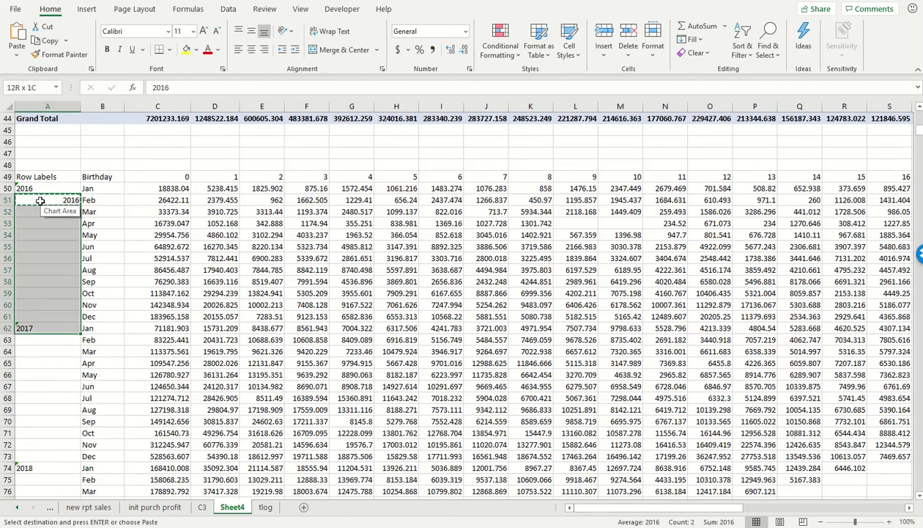
{"action": "key", "text": "ctrl+v"}
{"action": "key", "text": "Up"}
{"action": "key", "text": "ctrl+v"}
- Enter =A50+1 in A62 and copy it down to A88 for 2017–2019
{"action": "key", "text": "ctrl+Down"}
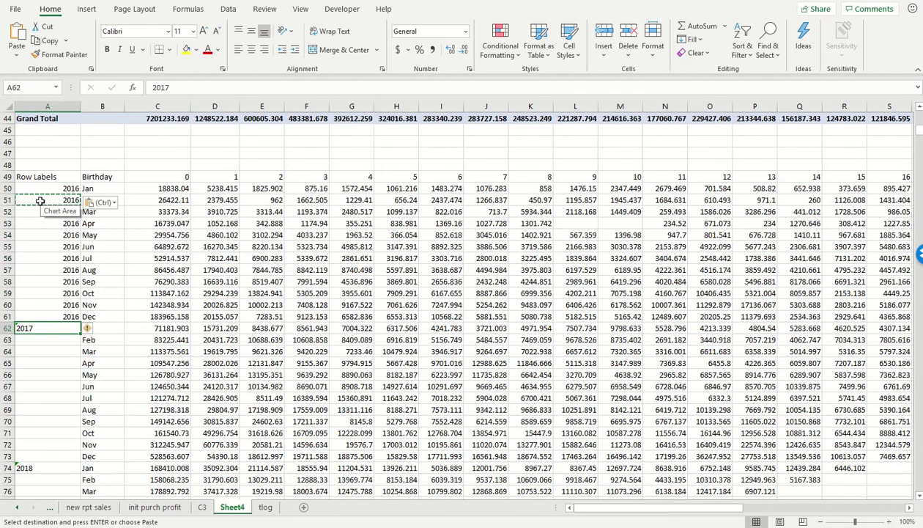
{"action": "type", "text": "="}
{"action": "key", "text": "Up"}
{"action": "key", "text": "Up"}
{"action": "key", "text": "Up"}
{"action": "key", "text": "Up"}
{"action": "key", "text": "Up"}
{"action": "key", "text": "Up"}
{"action": "key", "text": "Up"}
{"action": "key", "text": "Up"}
{"action": "key", "text": "Up"}
{"action": "key", "text": "Up"}
{"action": "key", "text": "Up"}
{"action": "key", "text": "Up"}
{"action": "key", "text": "Up"}
{"action": "key", "text": "Down"}
{"action": "type", "text": "+1"}
{"action": "key", "text": "Return"}
{"action": "key", "text": "Up"}
{"action": "key", "text": "ctrl+c"}
{"action": "scroll", "coordinate": [40, 200], "scroll_direction": "down", "scroll_amount": 5}
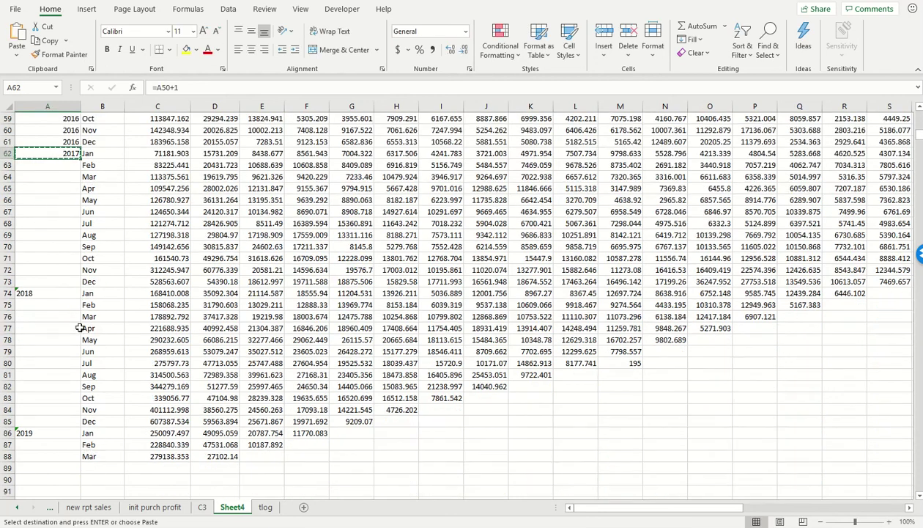
{"action": "left_click", "coordinate": [49, 456], "text": "shift"}
{"action": "key", "text": "ctrl+v"}
- Select the pasted block from the Birthday header to its last cell
{"action": "scroll", "coordinate": [96, 220], "scroll_direction": "up", "scroll_amount": 5}
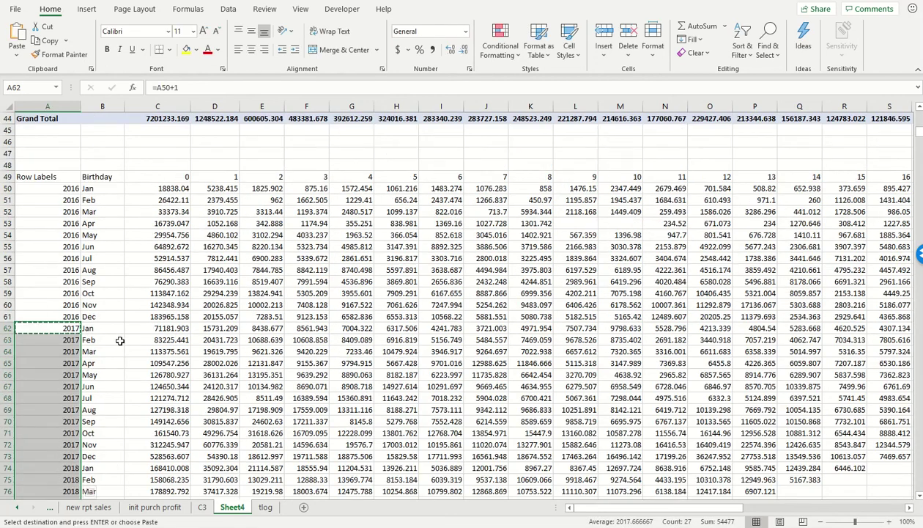
{"action": "left_click", "coordinate": [93, 179]}
{"action": "scroll", "coordinate": [198, 301], "scroll_direction": "down", "scroll_amount": 4}
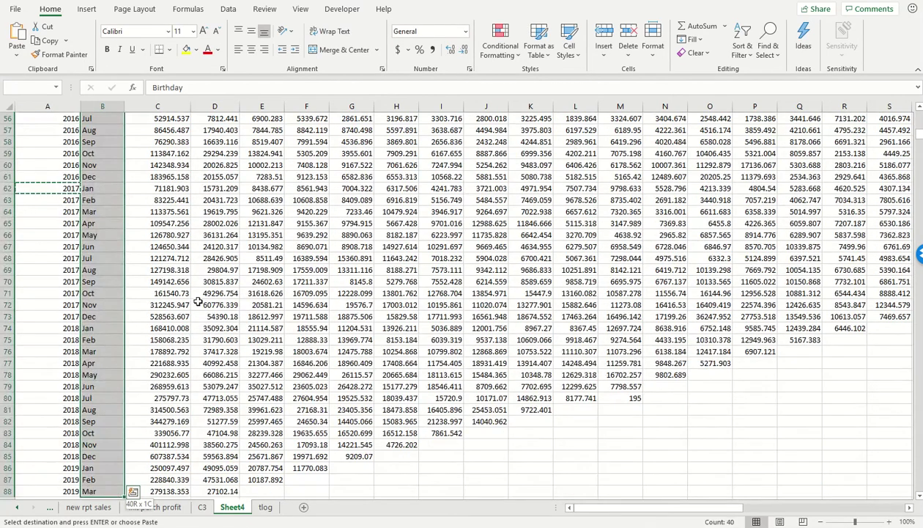
{"action": "key", "text": "ctrl+shift+End"}
{"action": "scroll", "coordinate": [197, 301], "scroll_direction": "up", "scroll_amount": 10}
- Move the Birthday block to D49, then put a 'Month #' header in B49 and 1 in B50
{"action": "key", "text": "ctrl+c"}
{"action": "left_click_drag", "start_coordinate": [198, 301], "coordinate": [308, 301]}
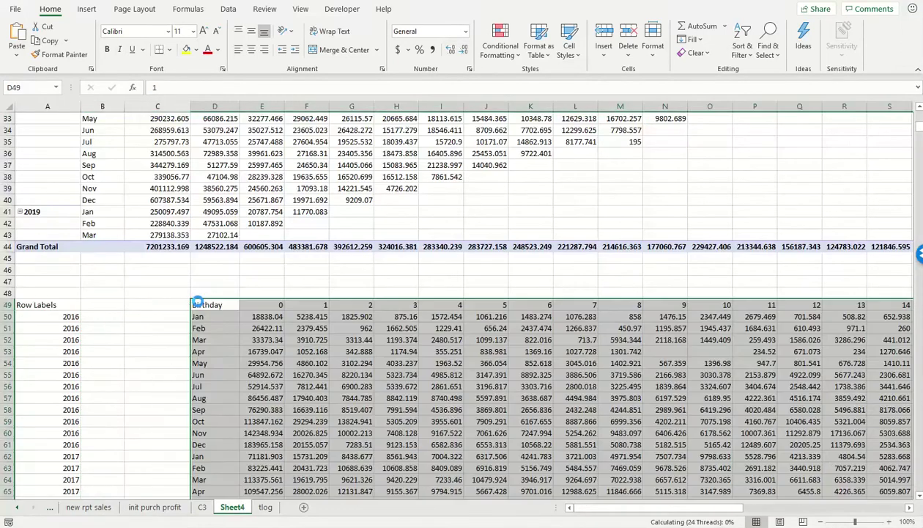
{"action": "type", "text": "Month"}
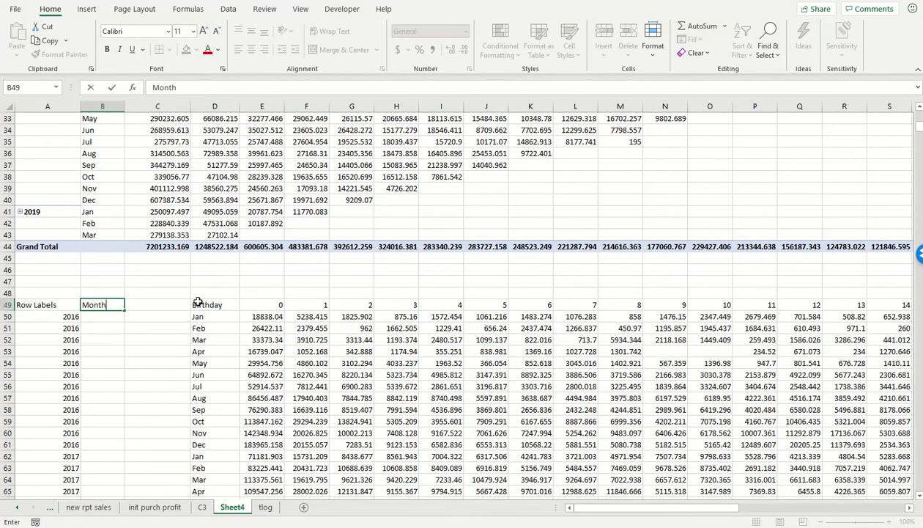
{"action": "type", "text": " #"}
{"action": "key", "text": "Return"}
{"action": "type", "text": "1"}
{"action": "key", "text": "Return"}
- Number the 2016 months 1–12 by filling a =B50+1 formula down to B61
{"action": "type", "text": "="}
{"action": "key", "text": "Up"}
{"action": "type", "text": "+1"}
{"action": "key", "text": "Return"}
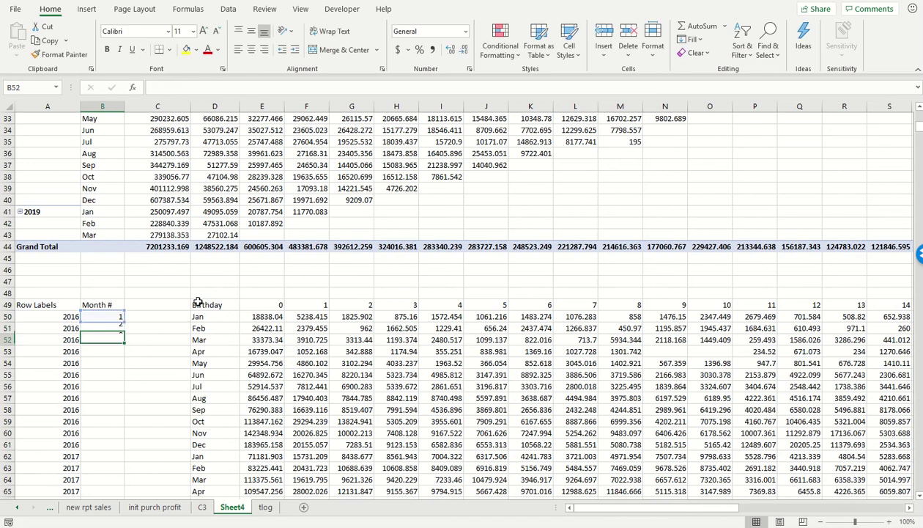
{"action": "key", "text": "Up"}
{"action": "key", "text": "ctrl+c"}
{"action": "key", "text": "shift+Down"}
{"action": "key", "text": "shift+Down"}
{"action": "key", "text": "shift+Down"}
{"action": "key", "text": "shift+Down"}
{"action": "key", "text": "shift+Down"}
{"action": "key", "text": "shift+Down"}
{"action": "key", "text": "shift+Down"}
{"action": "key", "text": "shift+Down"}
{"action": "key", "text": "shift+Down"}
{"action": "key", "text": "shift+Down"}
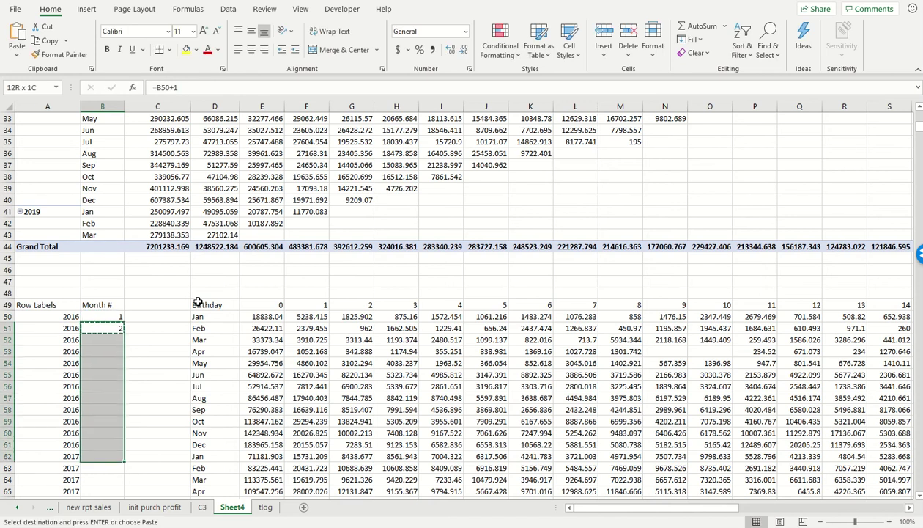
{"action": "key", "text": "ctrl+v"}
{"action": "key", "text": "ctrl+Down"}
{"action": "key", "text": "Down"}
- Enter a month-number formula in the first 2017 cell that references the months above
{"action": "type", "text": "="}
{"action": "key", "text": "Up"}
{"action": "key", "text": "ctrl+Up"}
{"action": "type", "text": "+1"}
{"action": "key", "text": "Return"}
{"action": "key", "text": "Left"}
{"action": "key", "text": "ctrl+Down"}
{"action": "key", "text": "Right"}
{"action": "type", "text": "1"}
{"action": "key", "text": "Return"}
- Fill the 2017 month formula down through row 88
{"action": "key", "text": "Up"}
{"action": "key", "text": "ctrl+Up"}
{"action": "key", "text": "ctrl+c"}
{"action": "key", "text": "ctrl+shift+Down"}
{"action": "key", "text": "ctrl+v"}
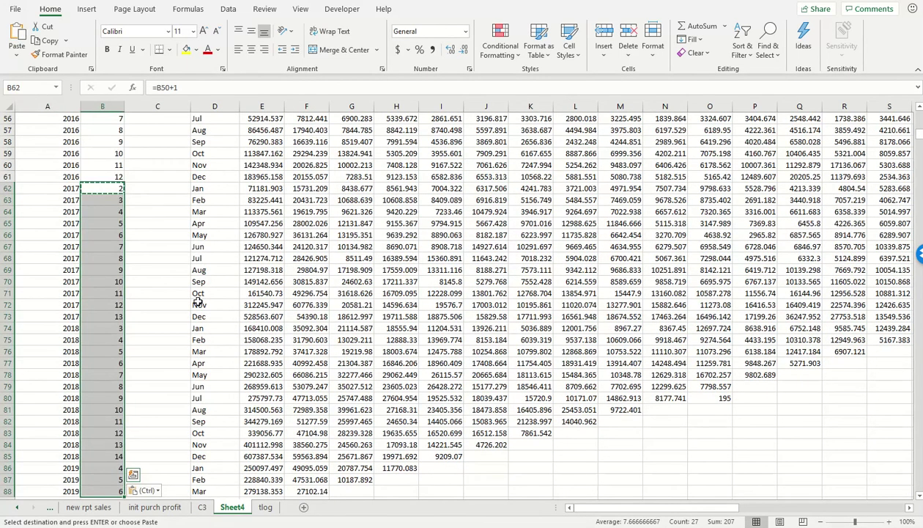
{"action": "key", "text": "Escape"}
- Correct the 2017 month formula to =B50 so months restart at 1, and select down to row 88
{"action": "key", "text": "F2"}
{"action": "scroll", "coordinate": [198, 302], "scroll_direction": "up", "scroll_amount": 3}
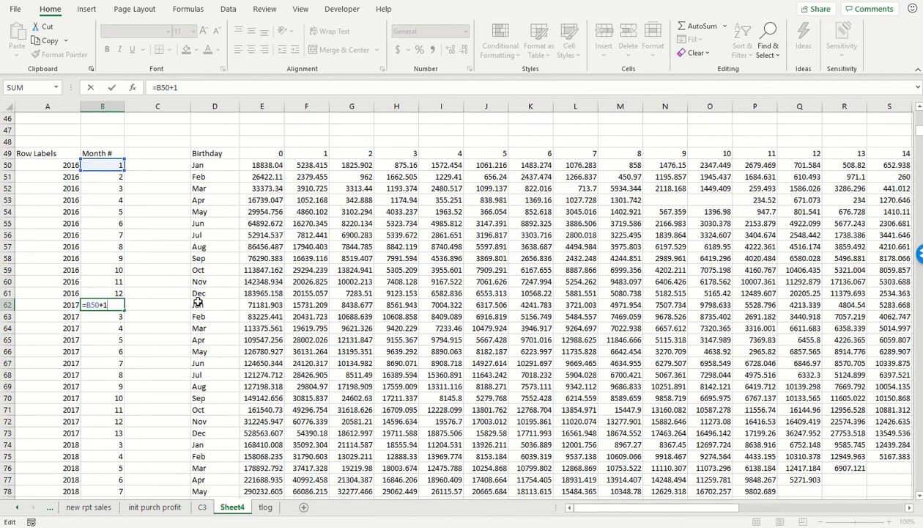
{"action": "key", "text": "Escape"}
{"action": "key", "text": "F2"}
{"action": "key", "text": "ctrl+Return"}
{"action": "key", "text": "ctrl+c"}
{"action": "key", "text": "ctrl+shift+Down"}
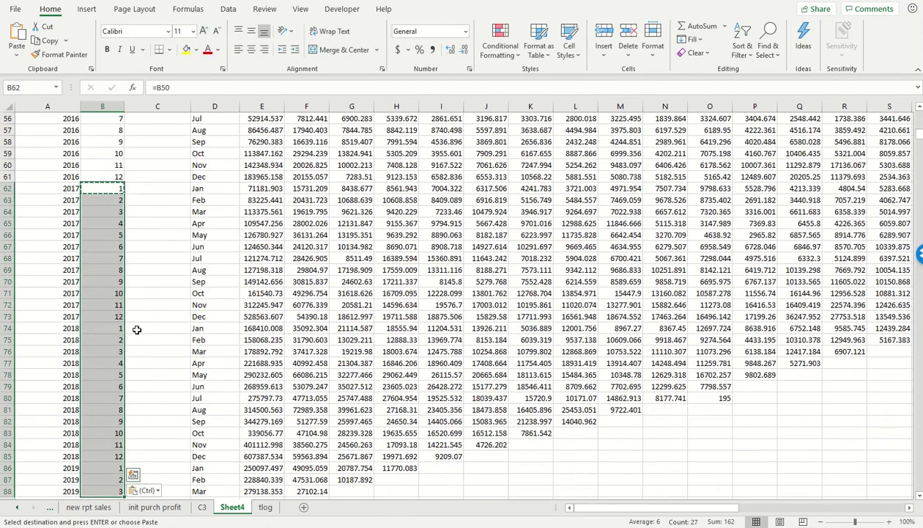
{"action": "scroll", "coordinate": [136, 330], "scroll_direction": "up", "scroll_amount": 3}
- Fill the corrected month formula through 2019 and add an 'Acquisition cohort' header in C49
{"action": "scroll", "coordinate": [136, 330], "scroll_direction": "up", "scroll_amount": 2}
{"action": "key", "text": "ctrl+v"}
{"action": "left_click", "coordinate": [155, 210]}
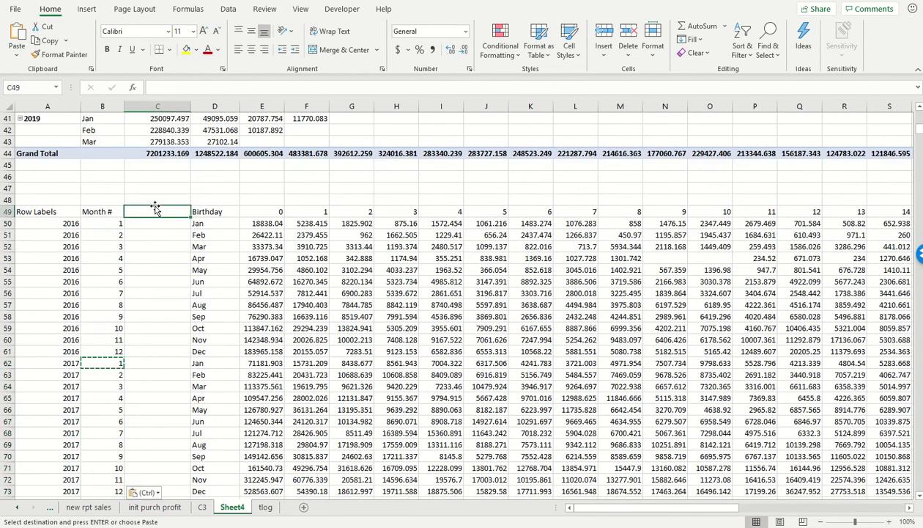
{"action": "type", "text": "Acquisition"}
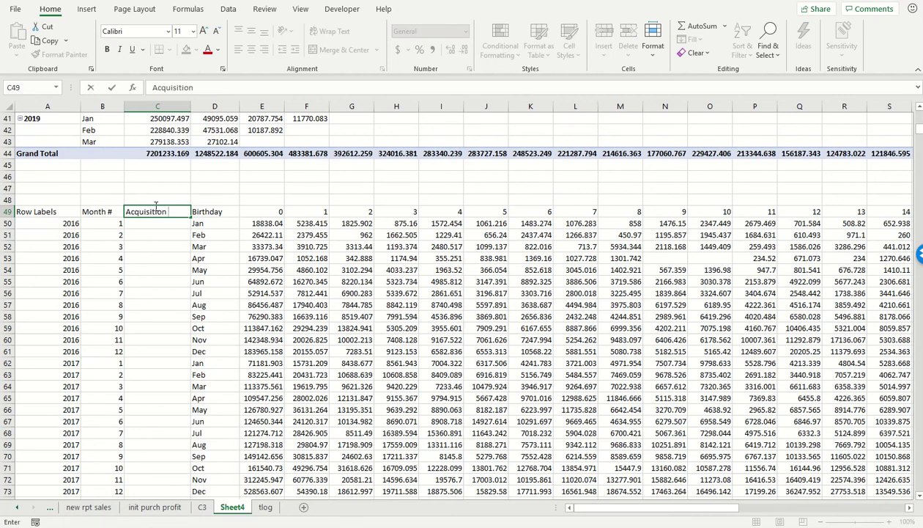
{"action": "type", "text": " cohort"}
{"action": "key", "text": "Return"}
- Enter =DATE(A50,B50,1) in C50 and fill the cohort dates down the column
{"action": "type", "text": "=date("}
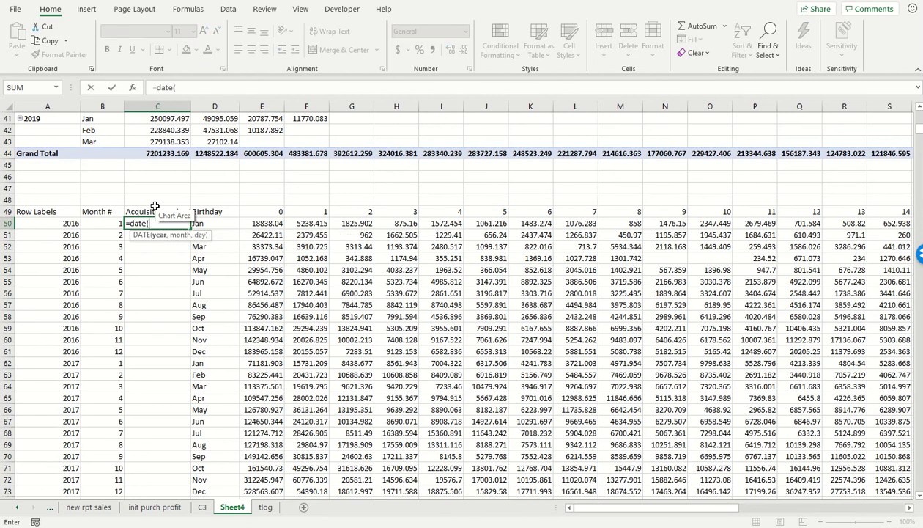
{"action": "key", "text": "Left"}
{"action": "key", "text": "Left"}
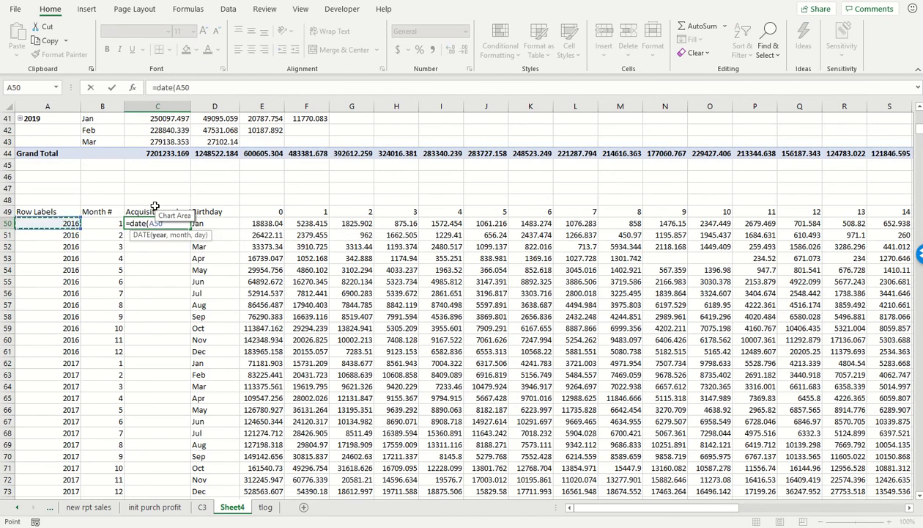
{"action": "type", "text": ","}
{"action": "key", "text": "Left"}
{"action": "type", "text": ",1)"}
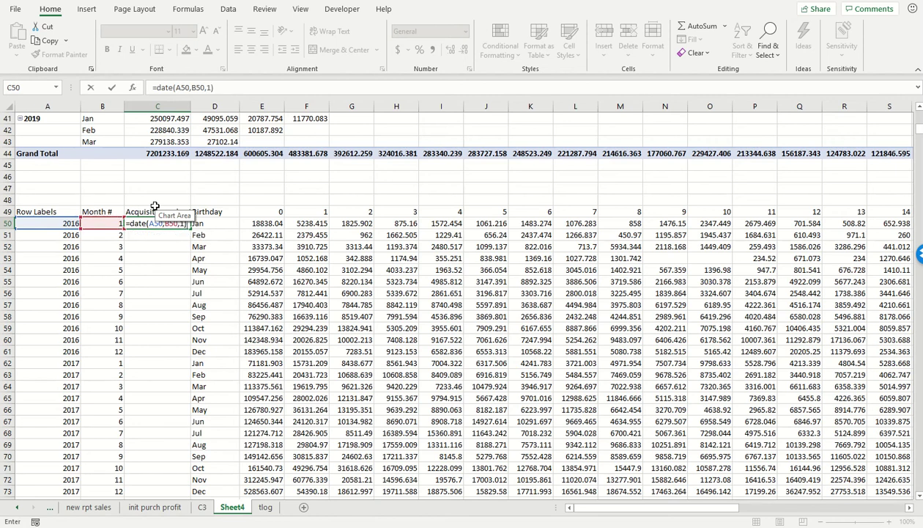
{"action": "key", "text": "ctrl+Return"}
{"action": "key", "text": "ctrl+c"}
{"action": "scroll", "coordinate": [154, 206], "scroll_direction": "down", "scroll_amount": 5}
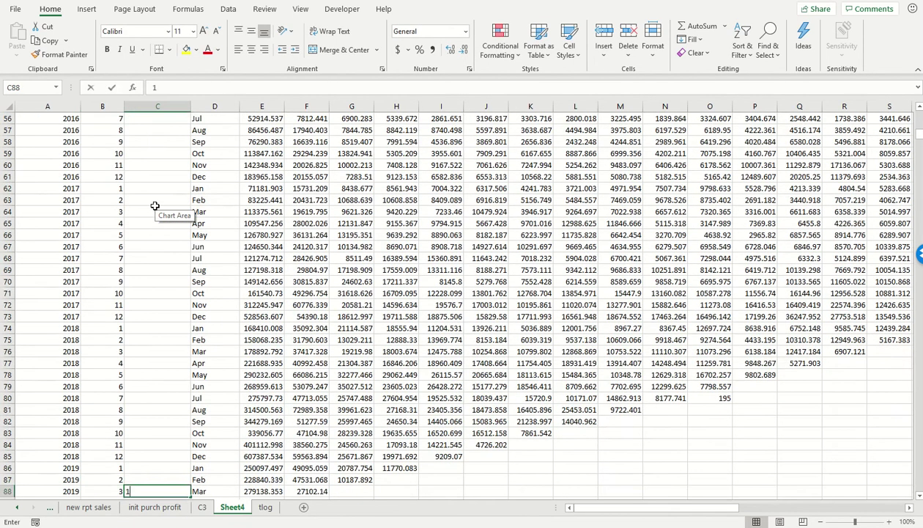
{"action": "scroll", "coordinate": [155, 206], "scroll_direction": "up", "scroll_amount": 2}
{"action": "key", "text": "ctrl+v"}
{"action": "scroll", "coordinate": [155, 208], "scroll_direction": "up", "scroll_amount": 5}
- Format the cohort dates with the Custom mmm-yy format (Jan-16) and centre them
{"action": "key", "text": "Return"}
{"action": "key", "text": "ctrl+1"}
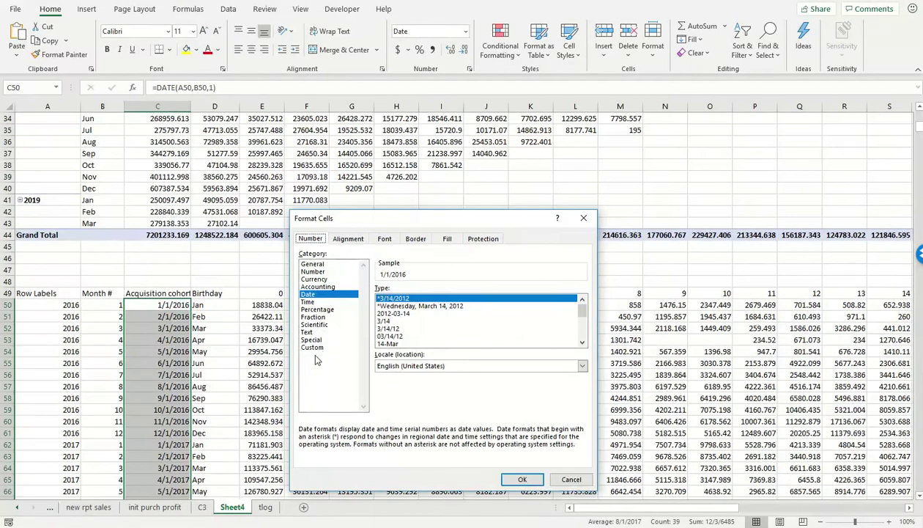
{"action": "left_click", "coordinate": [315, 347]}
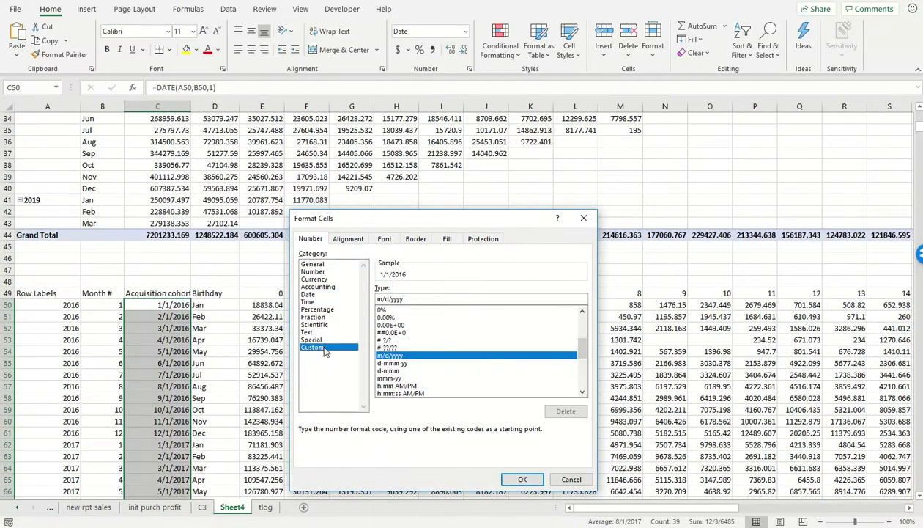
{"action": "left_click", "coordinate": [402, 378]}
{"action": "left_click", "coordinate": [523, 479]}
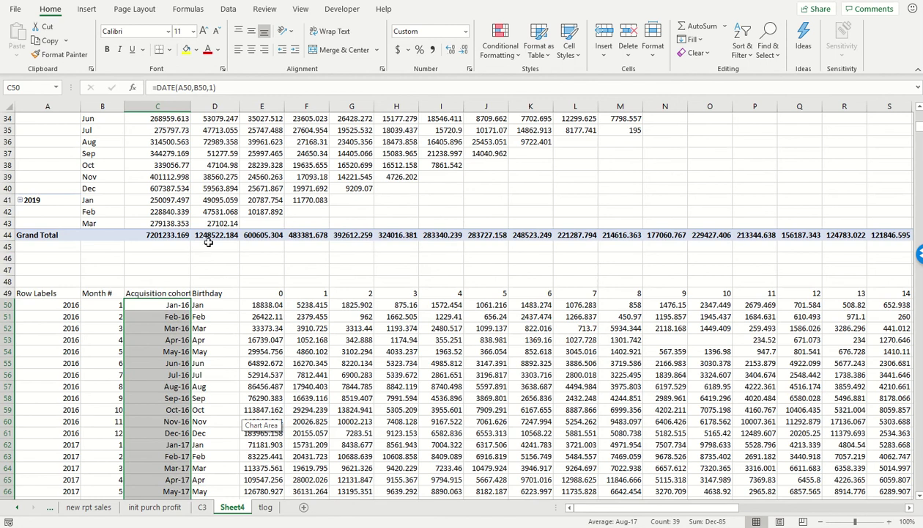
{"action": "left_click", "coordinate": [251, 49]}
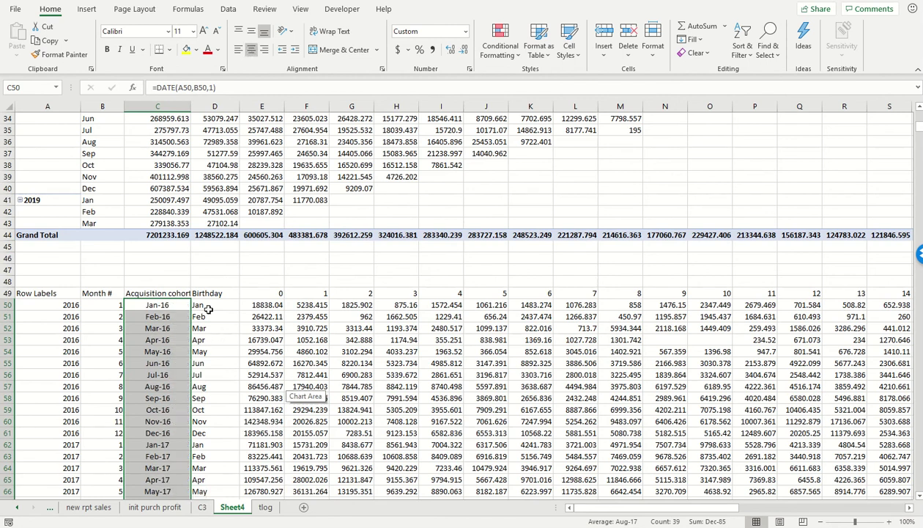
- Paste the cohort dates back over themselves as values only
{"action": "key", "text": "ctrl+c"}
{"action": "key", "text": "alt"}
{"action": "key", "text": "h"}
{"action": "key", "text": "v"}
{"action": "key", "text": "s"}
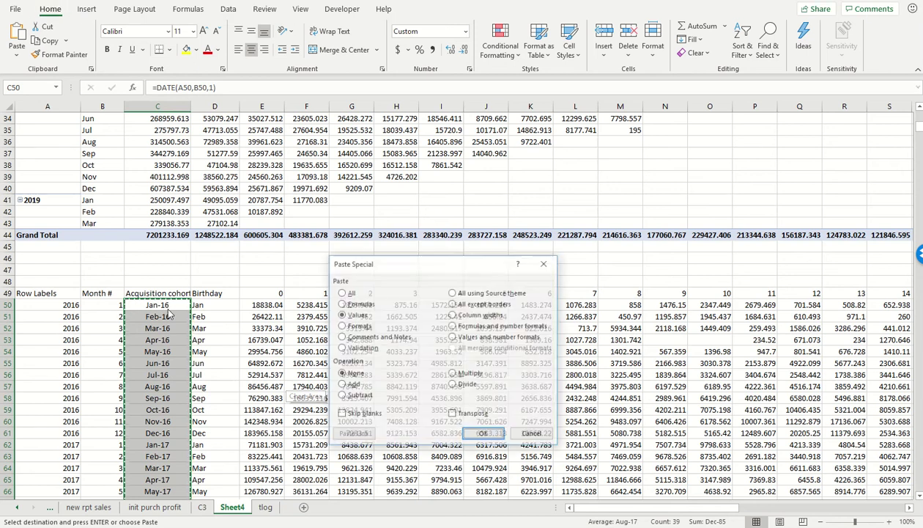
- Move the cohort dates into column D, replacing the Birthday column
{"action": "key", "text": "v"}
{"action": "key", "text": "Return"}
{"action": "key", "text": "Right"}
{"action": "key", "text": "Up"}
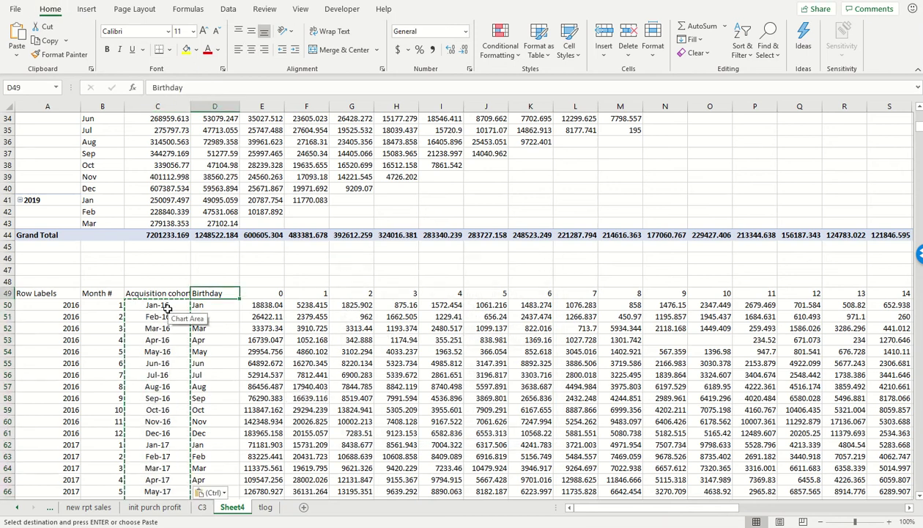
{"action": "key", "text": "ctrl+shift+Down"}
{"action": "key", "text": "ctrl+BackSpace"}
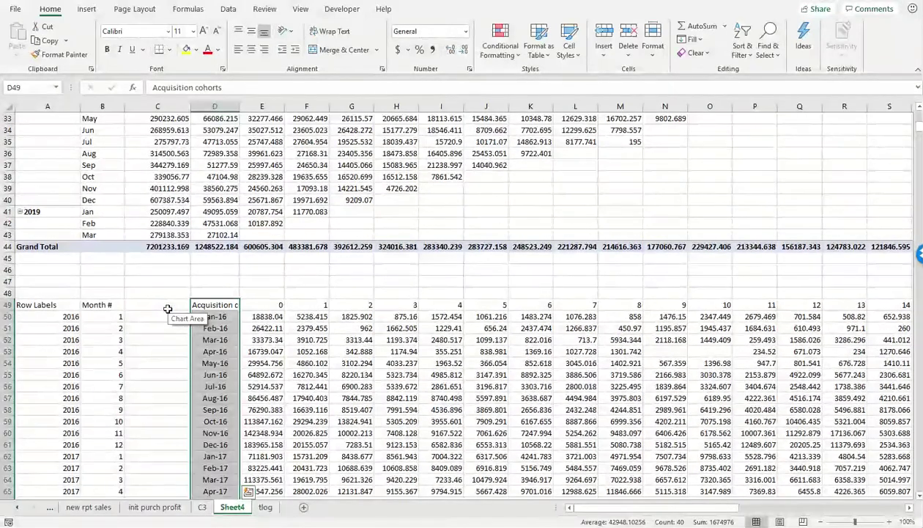
{"action": "scroll", "coordinate": [365, 436], "scroll_direction": "down", "scroll_amount": 3}
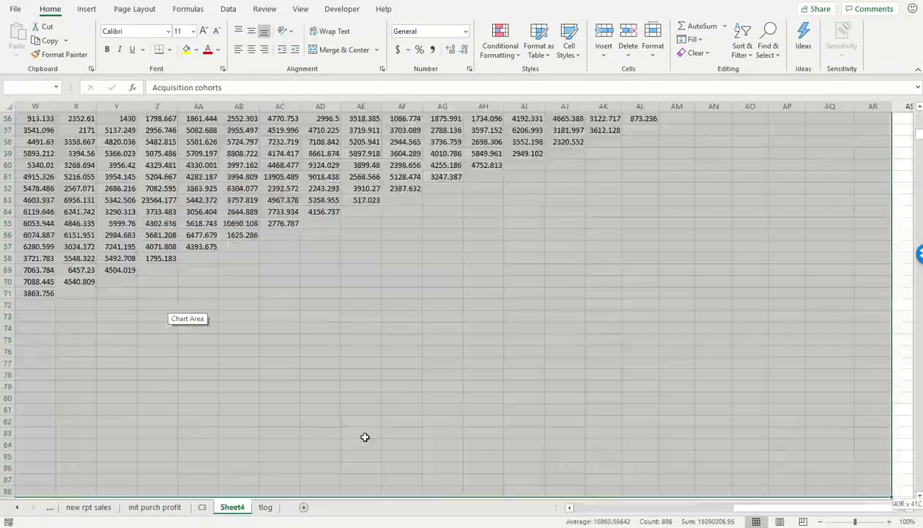
{"action": "key", "text": "Home"}
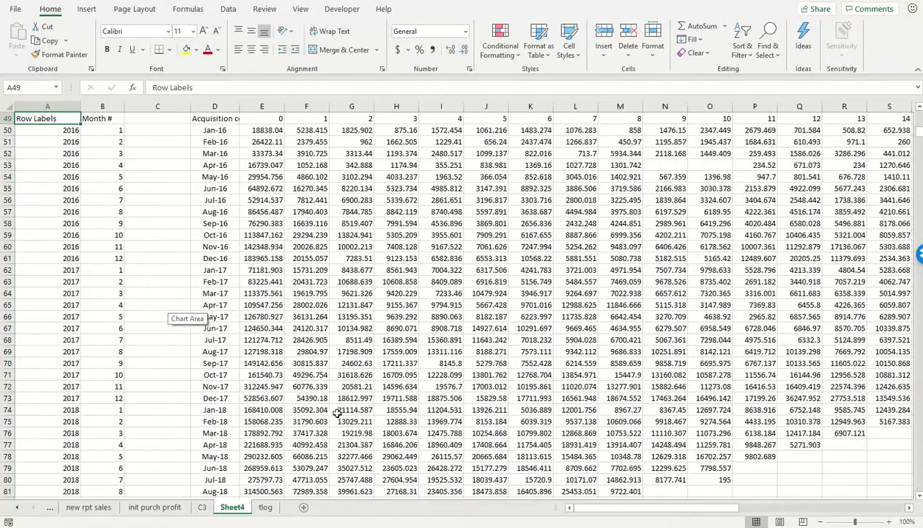
- Type 'Months since acquisition' in E48 above the 0, 1, 2… month headers
{"action": "scroll", "coordinate": [322, 407], "scroll_direction": "up", "scroll_amount": 3}
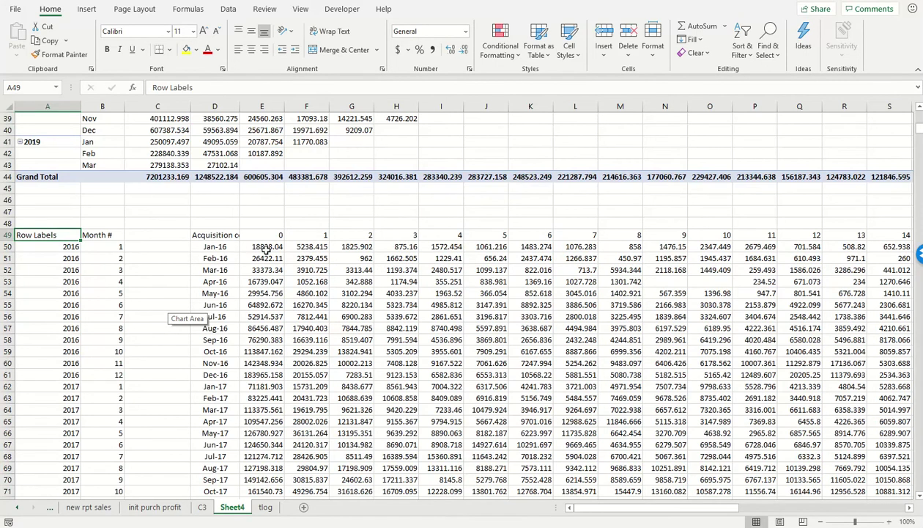
{"action": "left_click", "coordinate": [313, 243]}
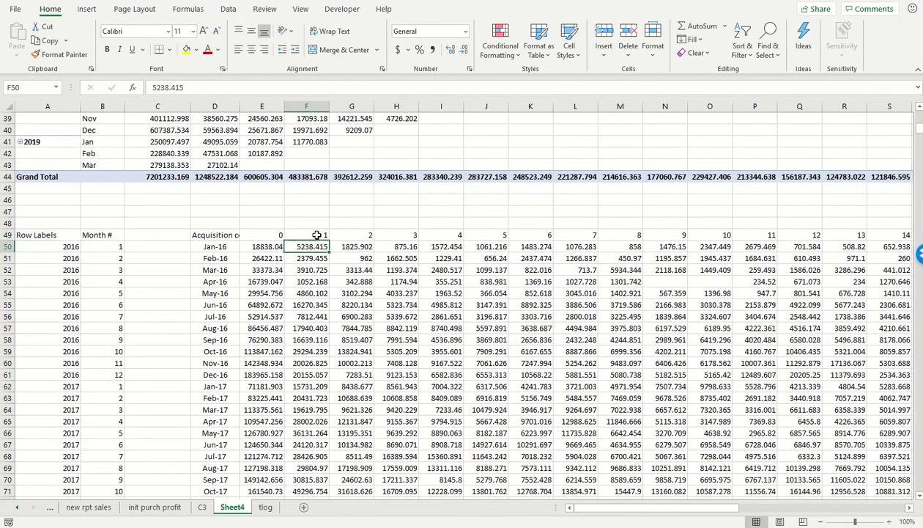
{"action": "left_click", "coordinate": [264, 221]}
{"action": "type", "text": "Months since acquisition"}
{"action": "key", "text": "Return"}
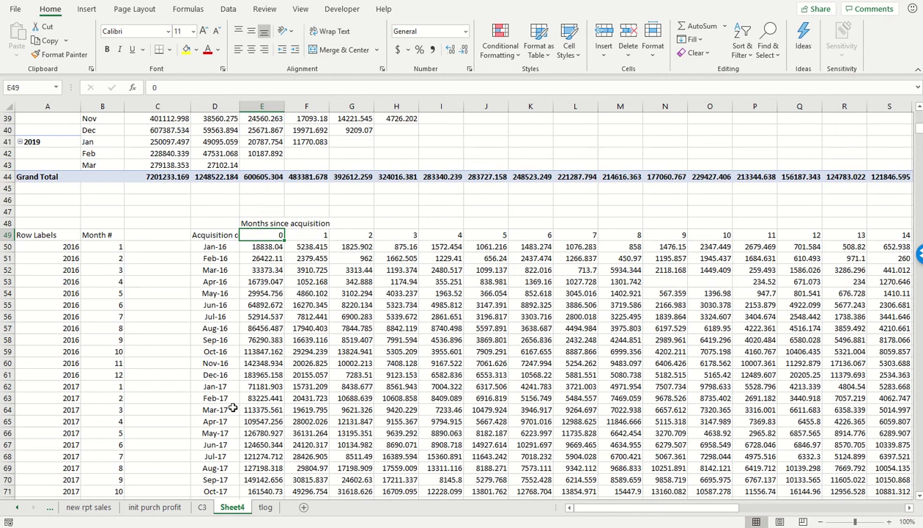
{"action": "scroll", "coordinate": [232, 407], "scroll_direction": "down", "scroll_amount": 5}
{"action": "scroll", "coordinate": [230, 420], "scroll_direction": "up", "scroll_amount": 5}
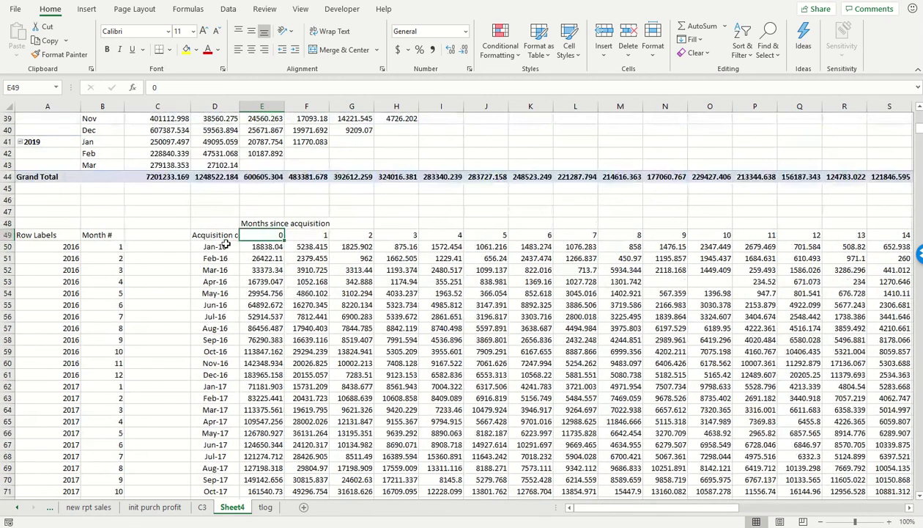
{"action": "left_click", "coordinate": [219, 222]}
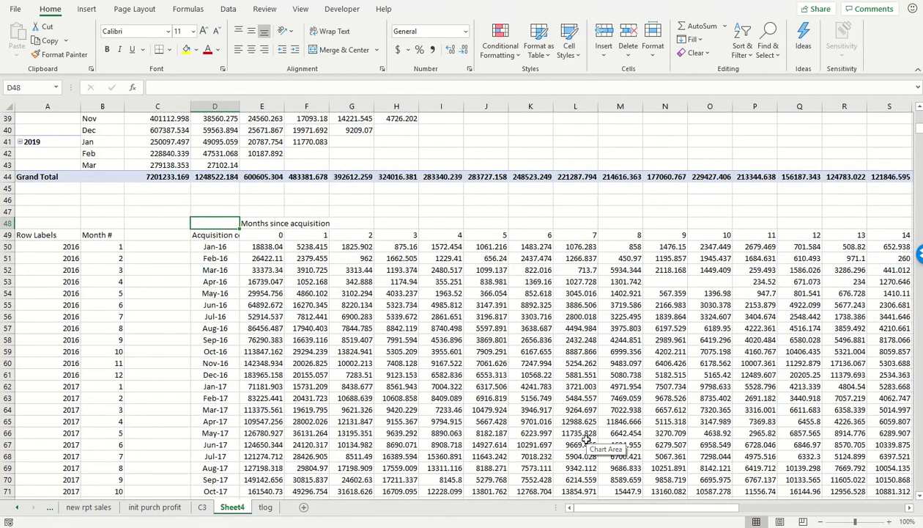
- Copy the cohort revenue table from D49 to its end and paste it at D92
{"action": "key", "text": "Down"}
{"action": "key", "text": "Down"}
{"action": "key", "text": "Up"}
{"action": "key", "text": "ctrl+shift+End"}
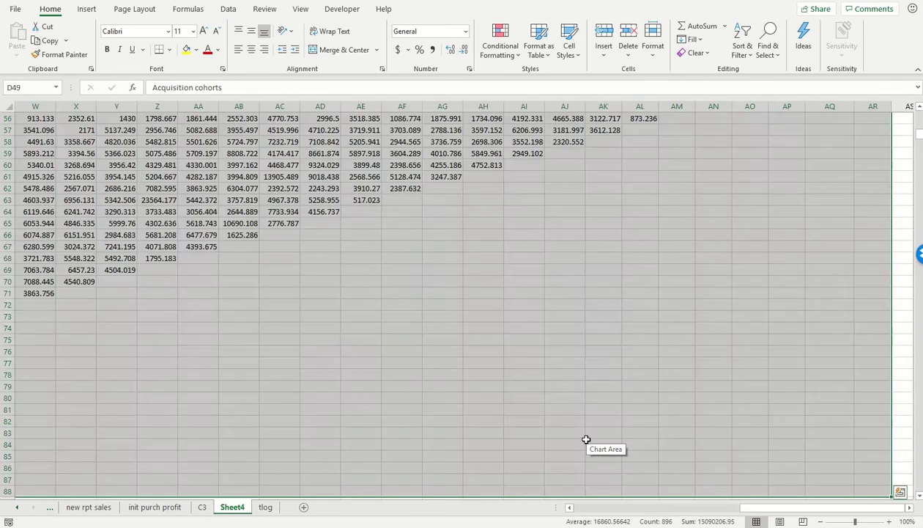
{"action": "key", "text": "ctrl+shift+Left"}
{"action": "key", "text": "ctrl+c"}
{"action": "scroll", "coordinate": [586, 440], "scroll_direction": "down", "scroll_amount": 7}
{"action": "scroll", "coordinate": [586, 440], "scroll_direction": "down", "scroll_amount": 6}
{"action": "left_click", "coordinate": [104, 362]}
{"action": "key", "text": "ctrl+v"}
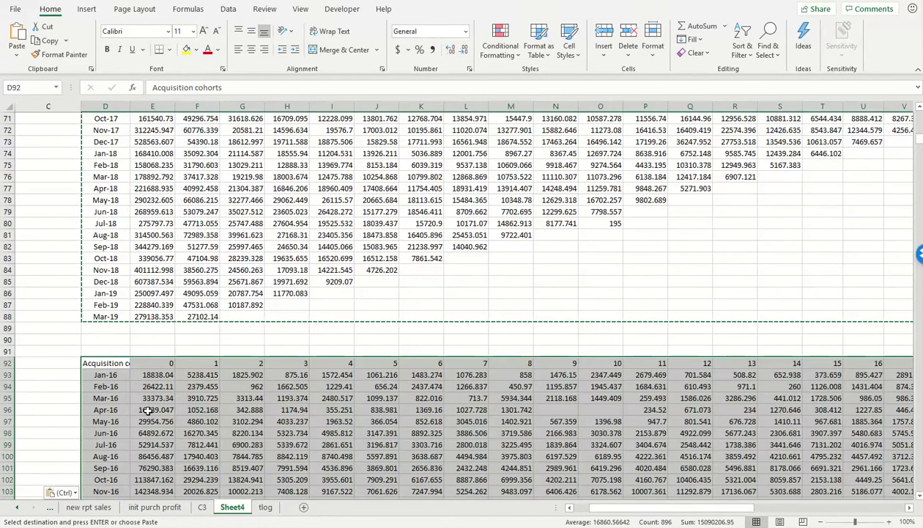
- Start an =E50/$E50 ratio formula in E93 with the divisor locked to column E
{"action": "left_click", "coordinate": [157, 374]}
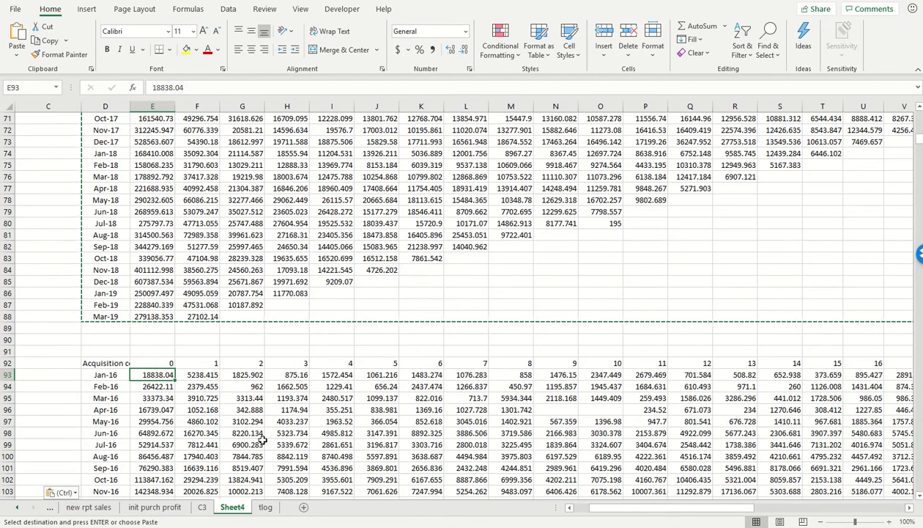
{"action": "type", "text": "="}
{"action": "scroll", "coordinate": [250, 418], "scroll_direction": "up", "scroll_amount": 10}
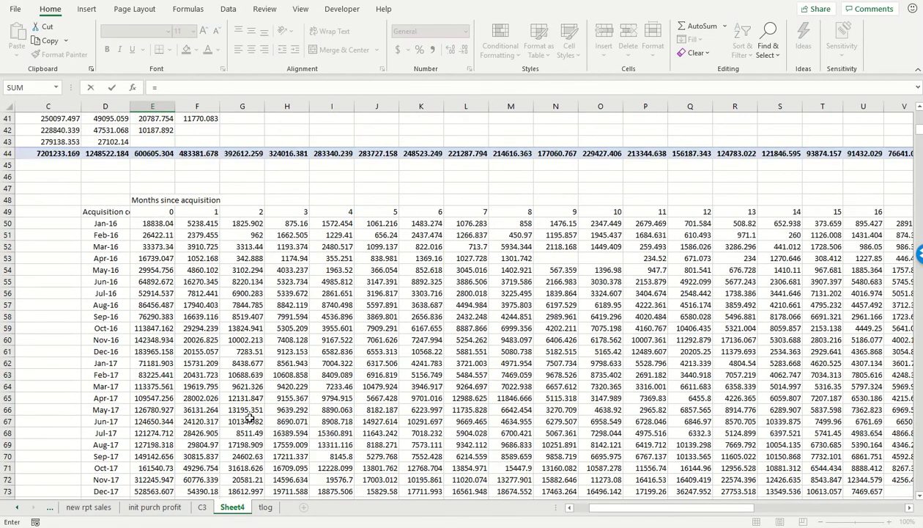
{"action": "left_click", "coordinate": [157, 223]}
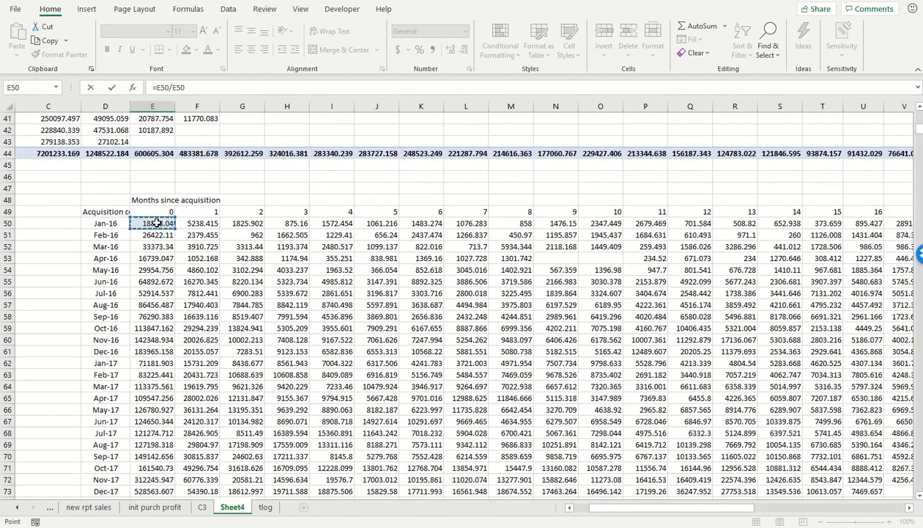
{"action": "scroll", "coordinate": [157, 223], "scroll_direction": "down", "scroll_amount": 12}
{"action": "key", "text": "F4"}
{"action": "key", "text": "F4"}
{"action": "key", "text": "F4"}
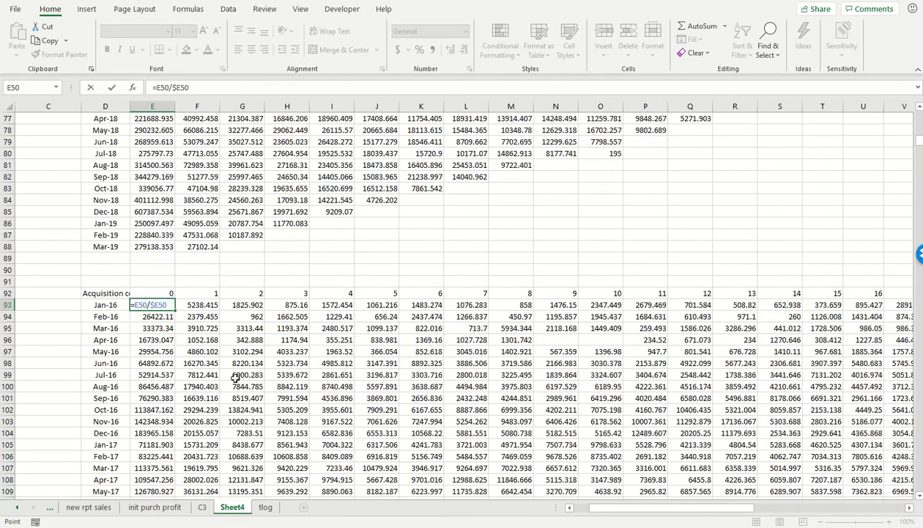
{"action": "scroll", "coordinate": [240, 381], "scroll_direction": "up", "scroll_amount": 12}
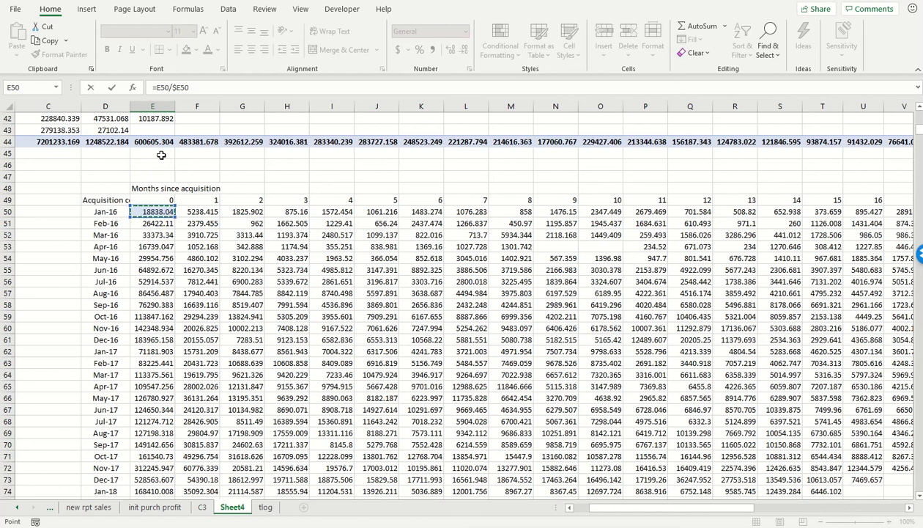
- Rewrite E93 as =IF(ISBLANK(E50),#N/A,E50/$E50) so blank source cells return #N/A
{"action": "key", "text": "Return"}
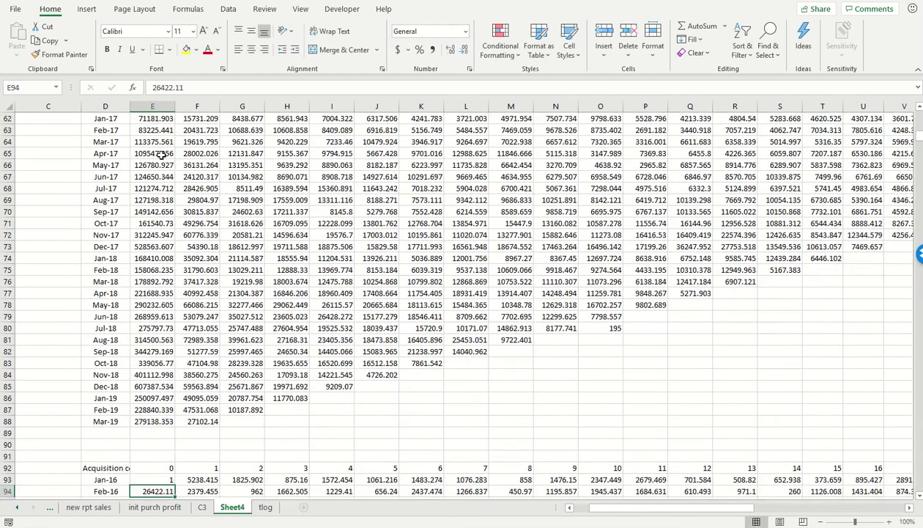
{"action": "key", "text": "Up"}
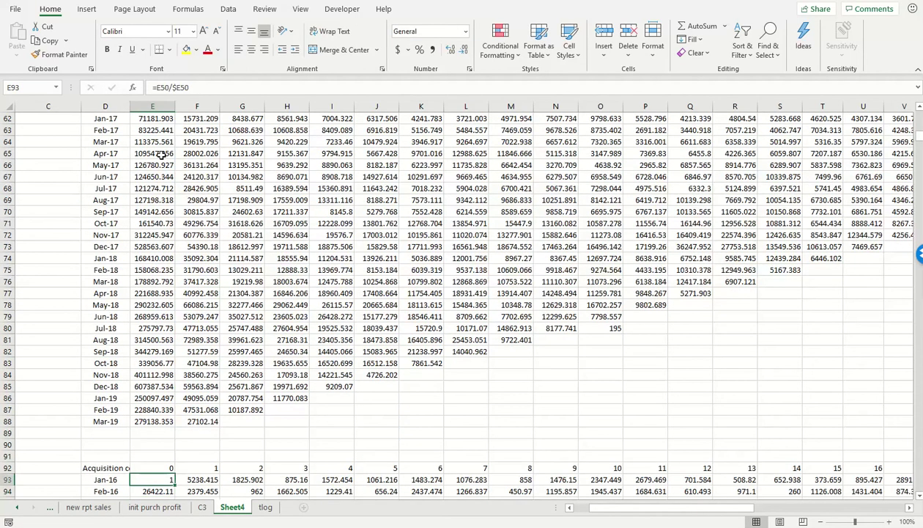
{"action": "left_click", "coordinate": [158, 87]}
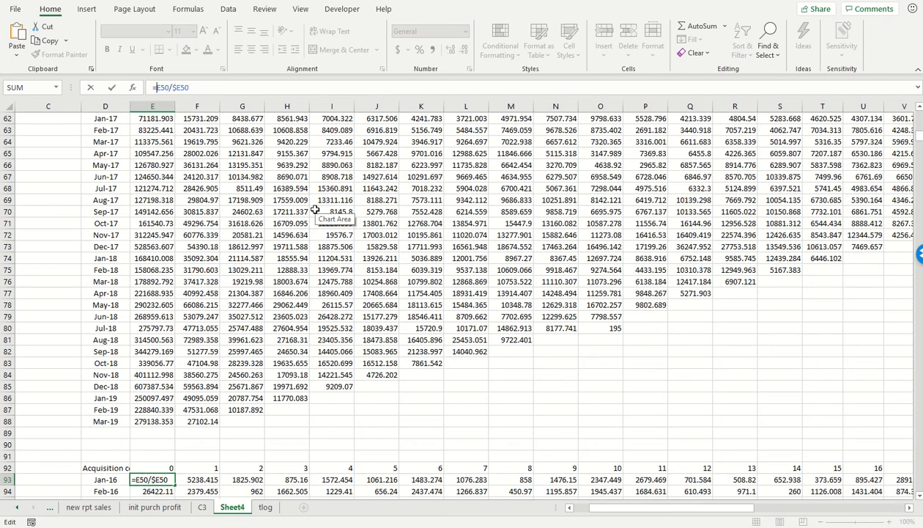
{"action": "type", "text": "is"}
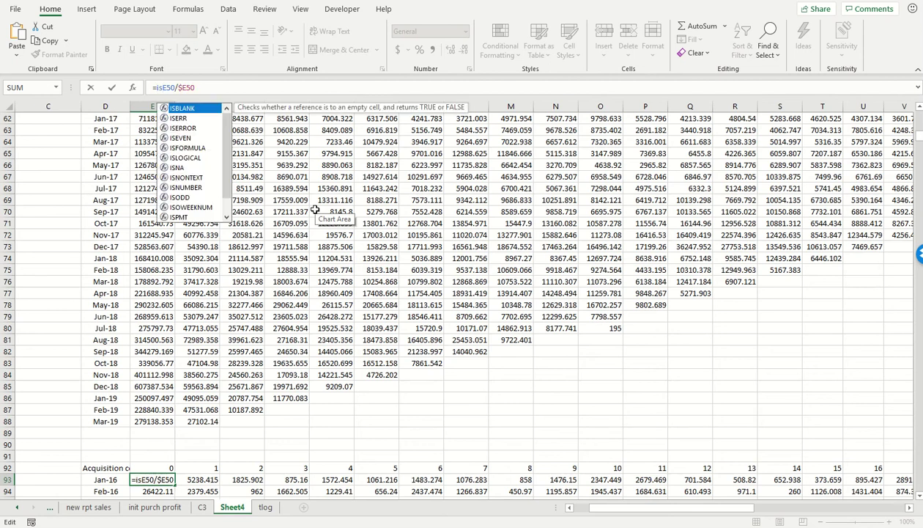
{"action": "key", "text": "Left"}
{"action": "key", "text": "Left"}
{"action": "type", "text": "if("}
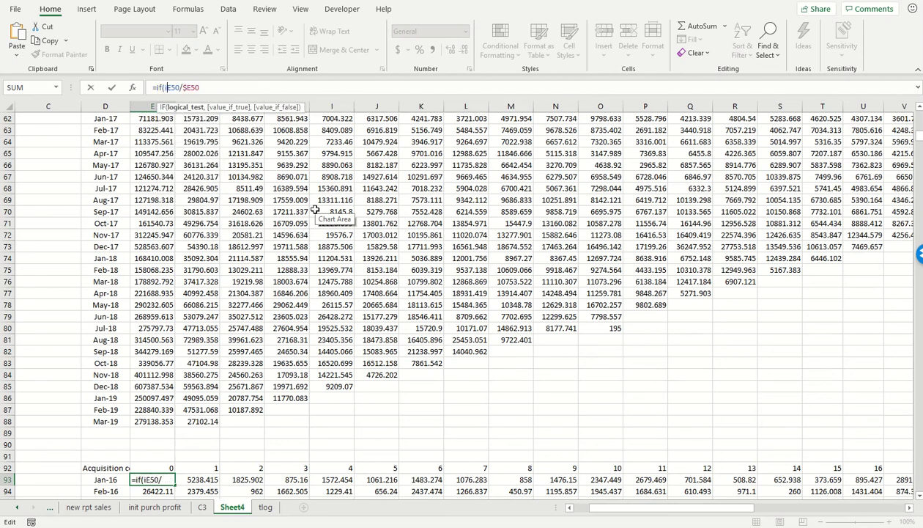
{"action": "key", "text": "Right"}
{"action": "key", "text": "Right"}
{"action": "type", "text": "blank(E50)"}
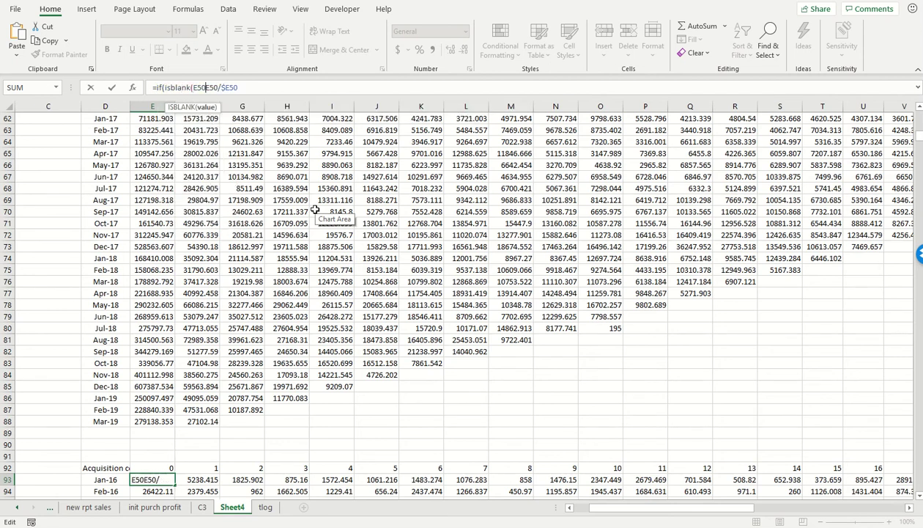
{"action": "type", "text": ","}
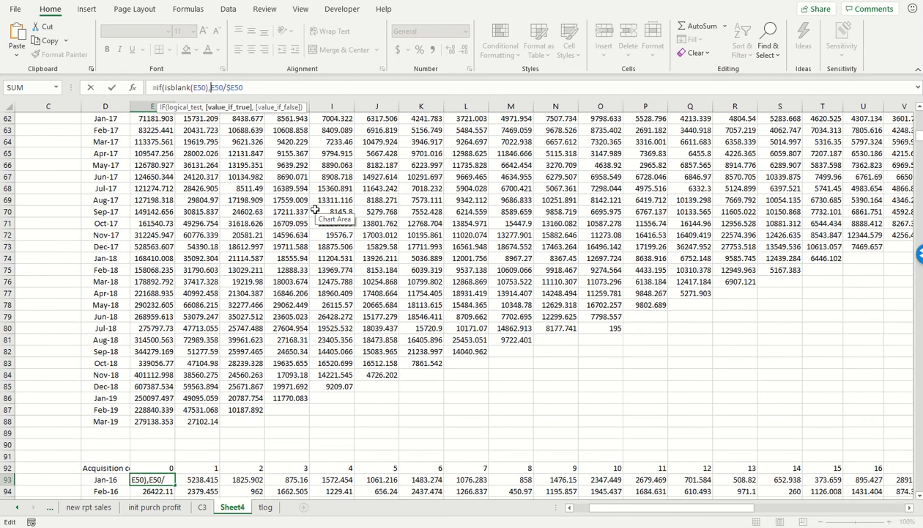
{"action": "type", "text": "#N/A,"}
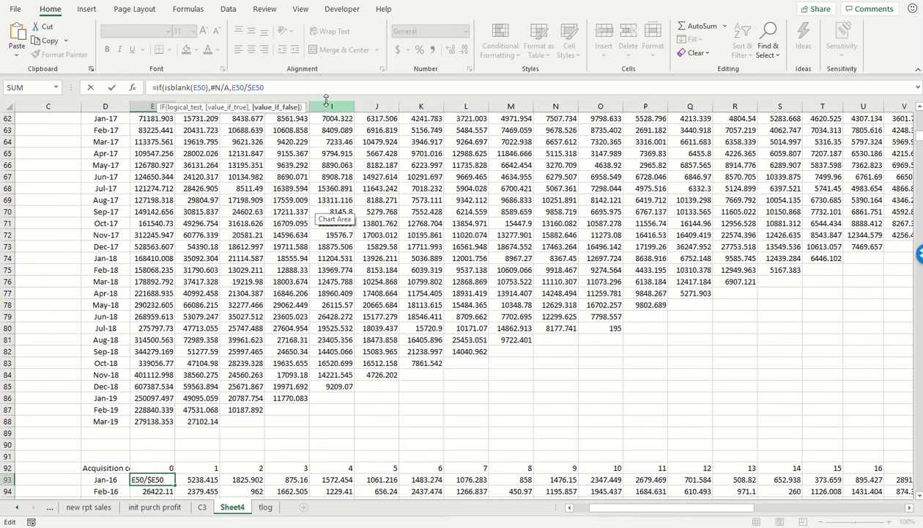
{"action": "left_click", "coordinate": [327, 89]}
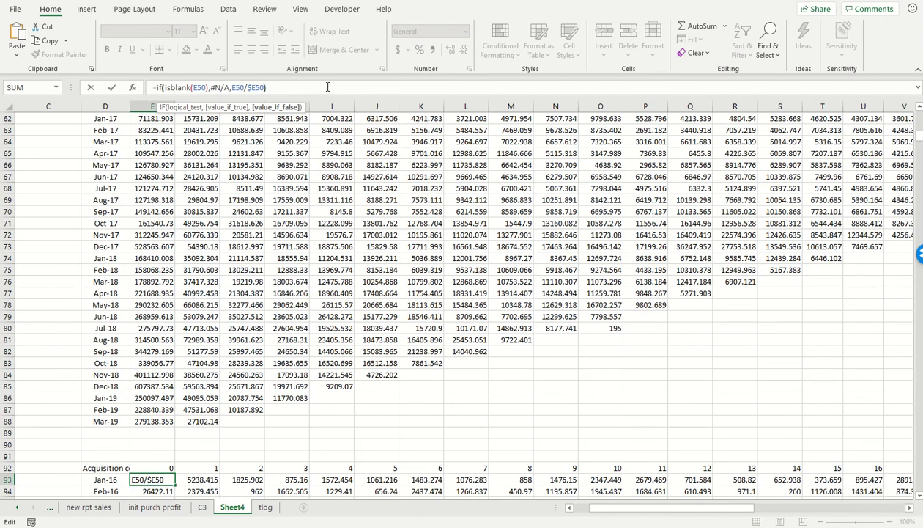
{"action": "key", "text": "ctrl+Return"}
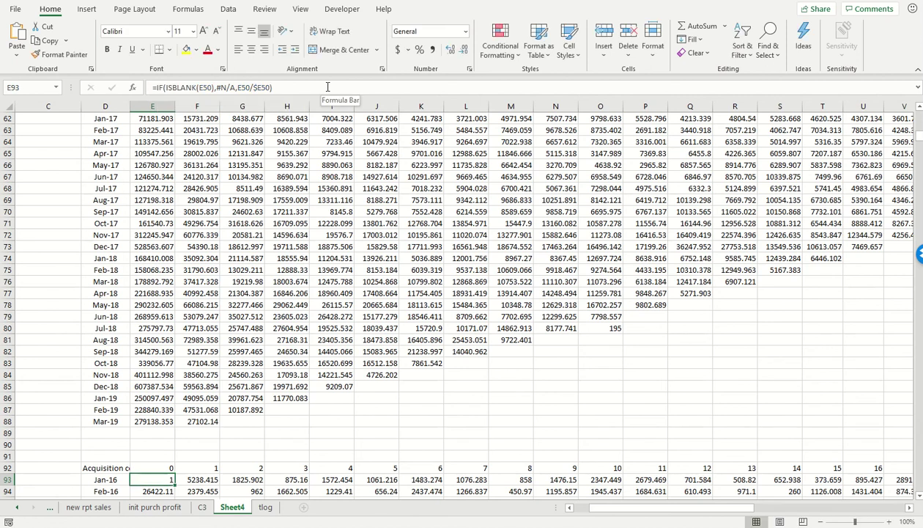
- Fill the E93 ratio formula across all month columns and down to the last cohort
{"action": "scroll", "coordinate": [470, 329], "scroll_direction": "down", "scroll_amount": 7}
{"action": "key", "text": "ctrl+c"}
{"action": "key", "text": "ctrl+shift+Right"}
{"action": "key", "text": "ctrl+shift+Down"}
{"action": "scroll", "coordinate": [471, 332], "scroll_direction": "down", "scroll_amount": 2}
{"action": "key", "text": "ctrl+v"}
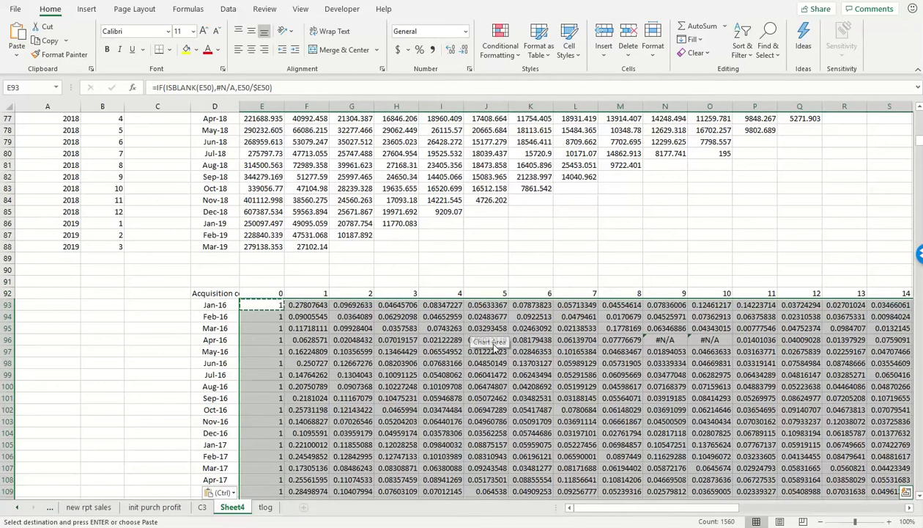
- Format the retention ratios as percentages and spot-check the formula in L128
{"action": "scroll", "coordinate": [557, 439], "scroll_direction": "down", "scroll_amount": 12}
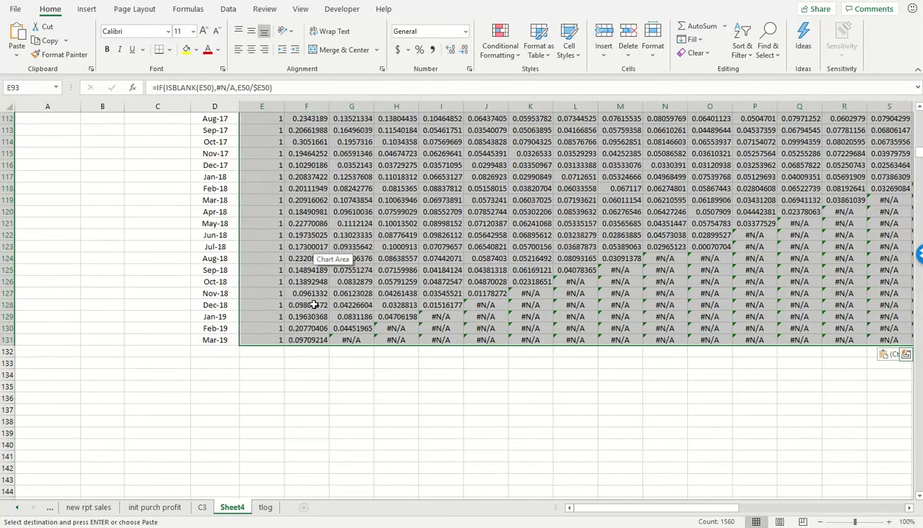
{"action": "scroll", "coordinate": [307, 328], "scroll_direction": "up", "scroll_amount": 8}
{"action": "scroll", "coordinate": [404, 343], "scroll_direction": "down", "scroll_amount": 5}
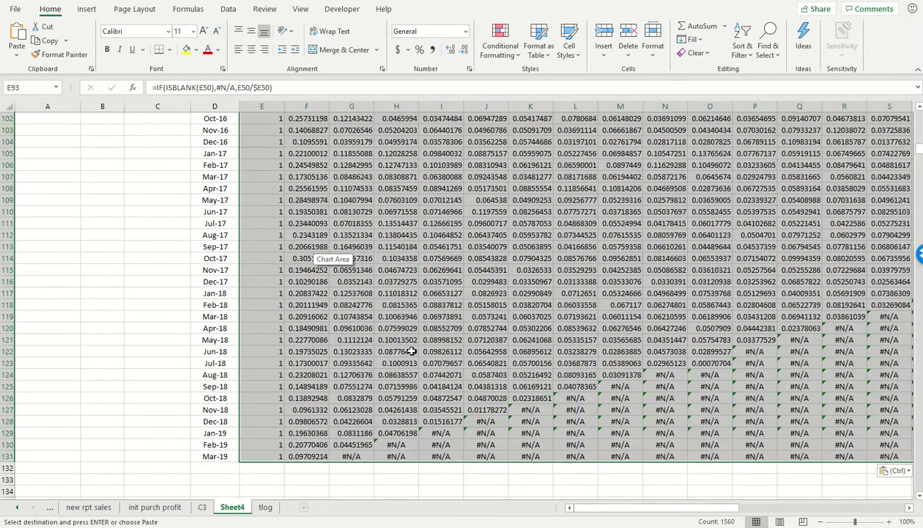
{"action": "left_click", "coordinate": [419, 49]}
{"action": "scroll", "coordinate": [439, 294], "scroll_direction": "up", "scroll_amount": 8}
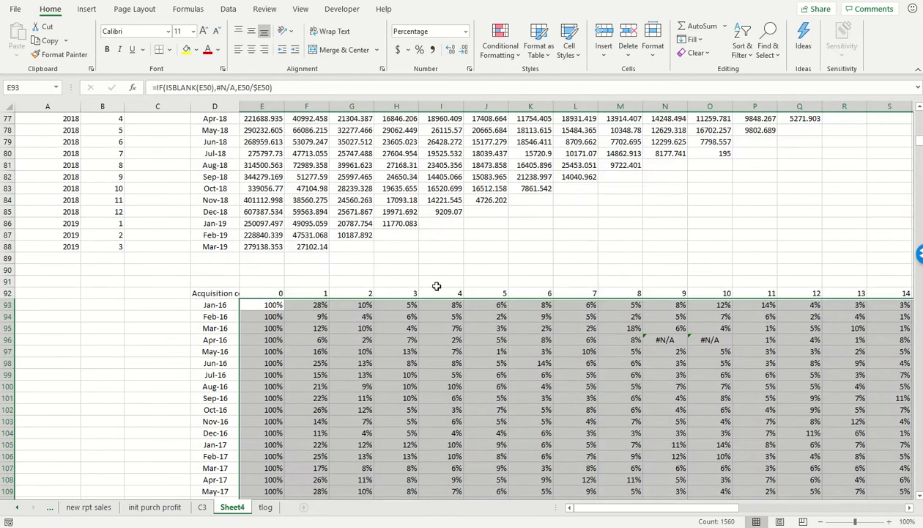
{"action": "scroll", "coordinate": [438, 294], "scroll_direction": "down", "scroll_amount": 7}
{"action": "scroll", "coordinate": [552, 433], "scroll_direction": "up", "scroll_amount": 10}
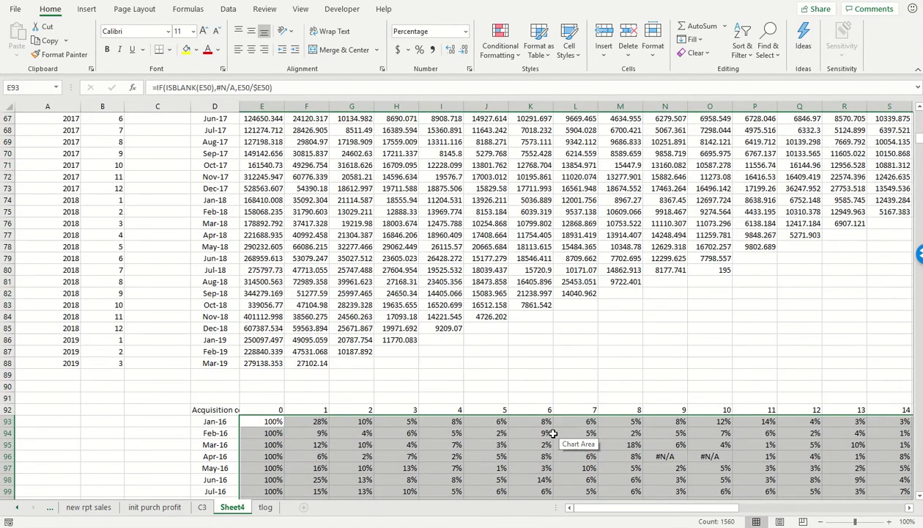
{"action": "left_click_drag", "start_coordinate": [519, 337], "coordinate": [609, 343]}
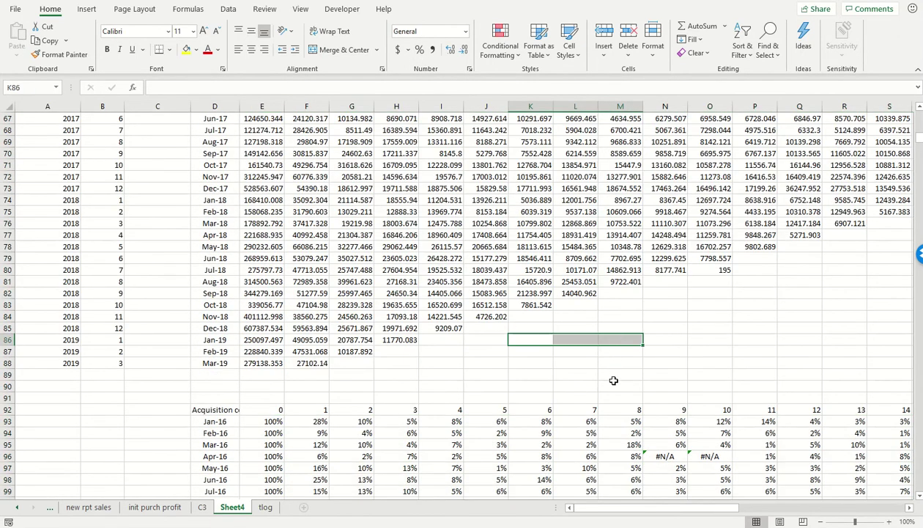
{"action": "scroll", "coordinate": [610, 379], "scroll_direction": "down", "scroll_amount": 10}
{"action": "scroll", "coordinate": [520, 247], "scroll_direction": "up", "scroll_amount": 7}
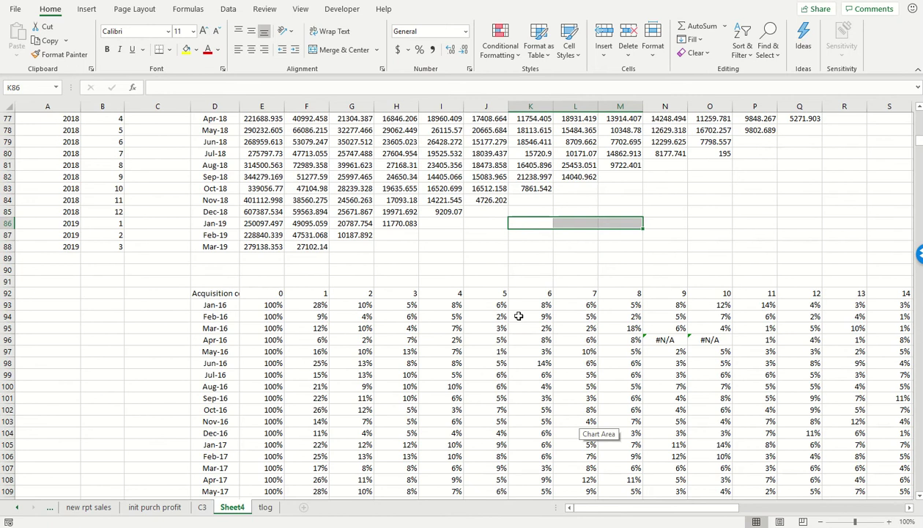
{"action": "scroll", "coordinate": [535, 337], "scroll_direction": "down", "scroll_amount": 8}
{"action": "left_click", "coordinate": [568, 421]}
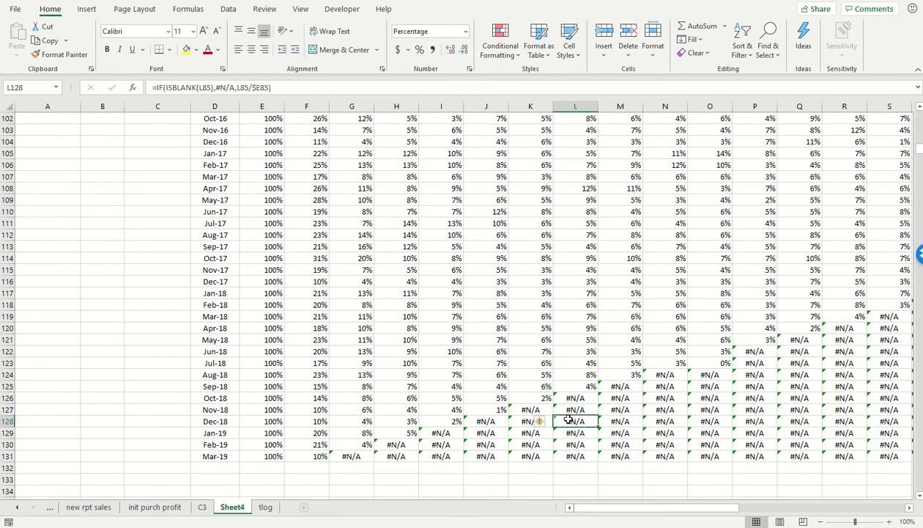
{"action": "scroll", "coordinate": [320, 362], "scroll_direction": "up", "scroll_amount": 7}
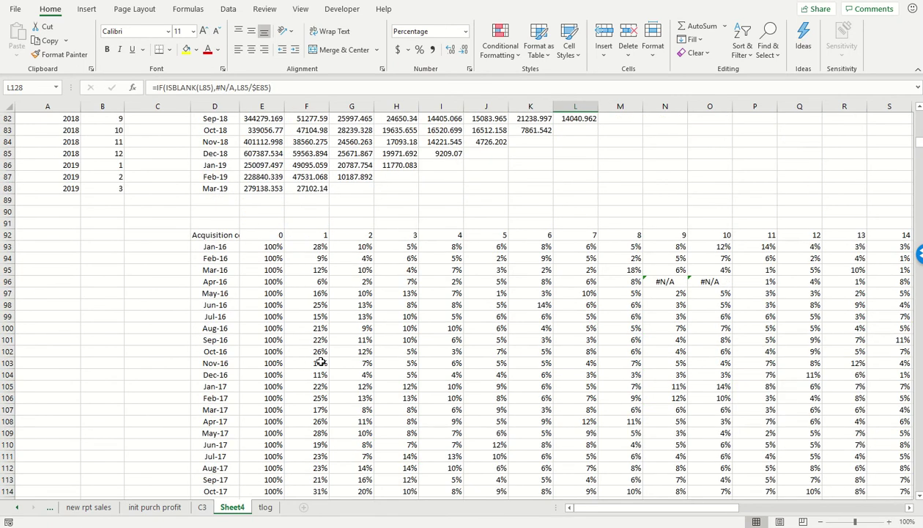
- Select the retention matrix D92:AR131 and insert a line chart with one line per cohort
{"action": "left_click", "coordinate": [216, 238]}
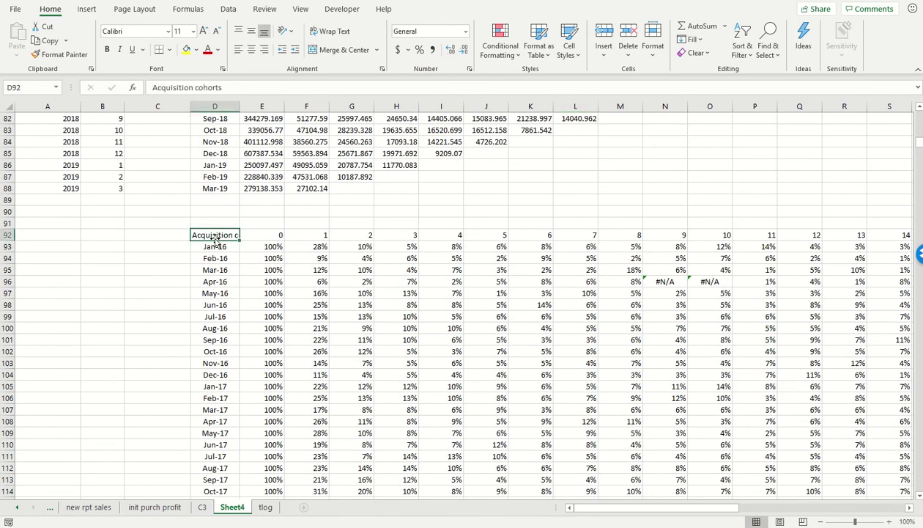
{"action": "key", "text": "ctrl+shift+End"}
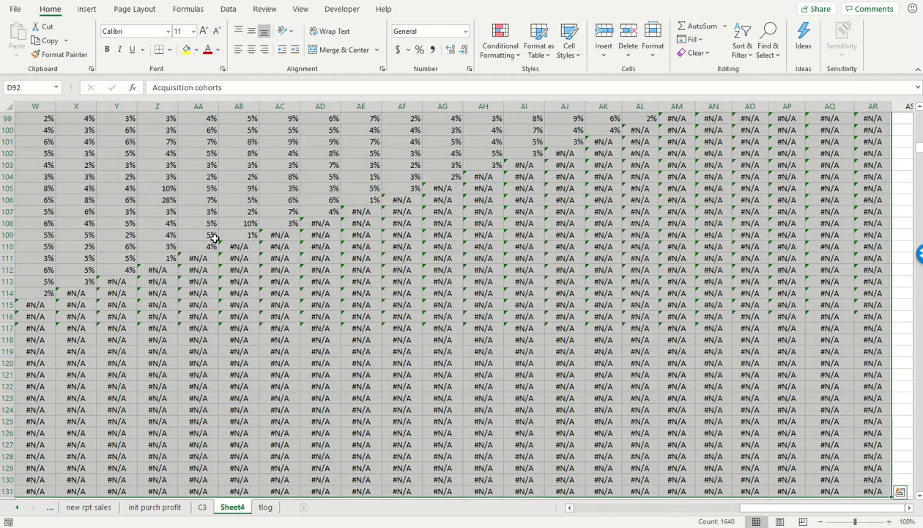
{"action": "key", "text": "alt+n"}
{"action": "key", "text": "r"}
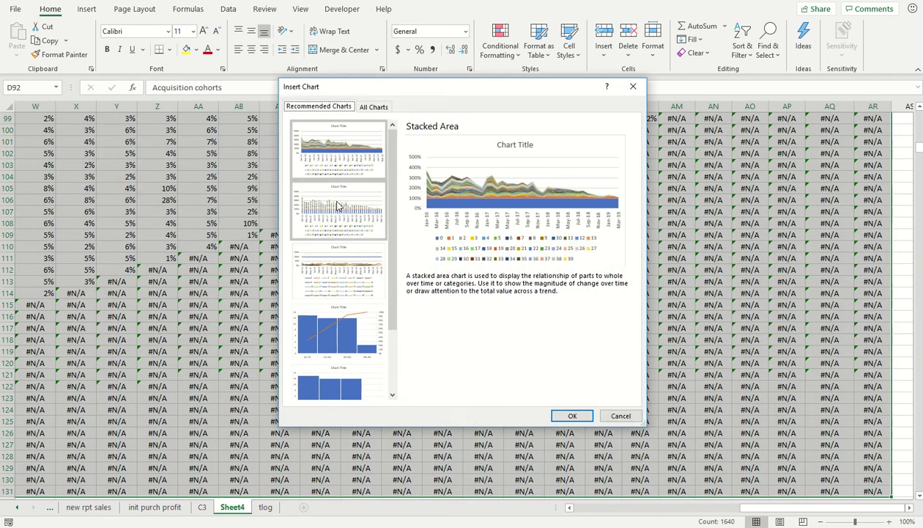
{"action": "left_click", "coordinate": [373, 107]}
{"action": "left_click", "coordinate": [337, 168]}
{"action": "left_click", "coordinate": [565, 224]}
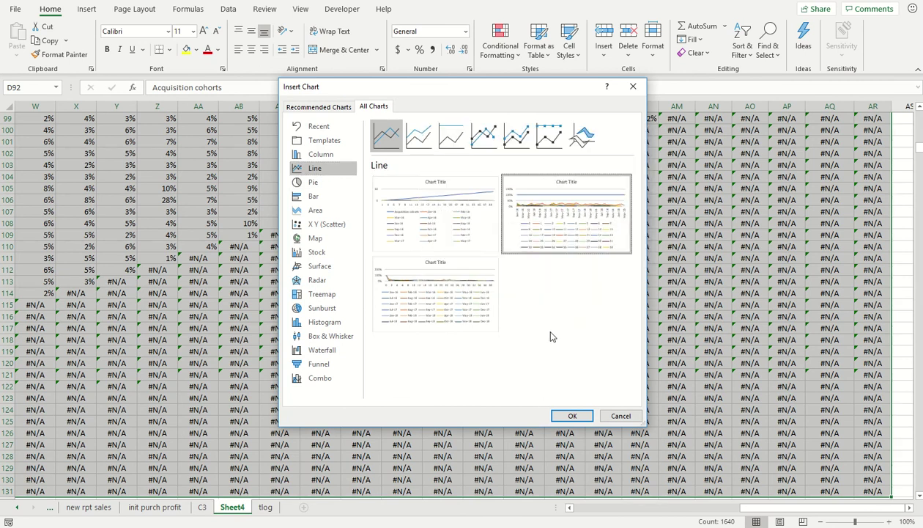
{"action": "mouse_move", "coordinate": [450, 311]}
{"action": "left_click", "coordinate": [422, 342]}
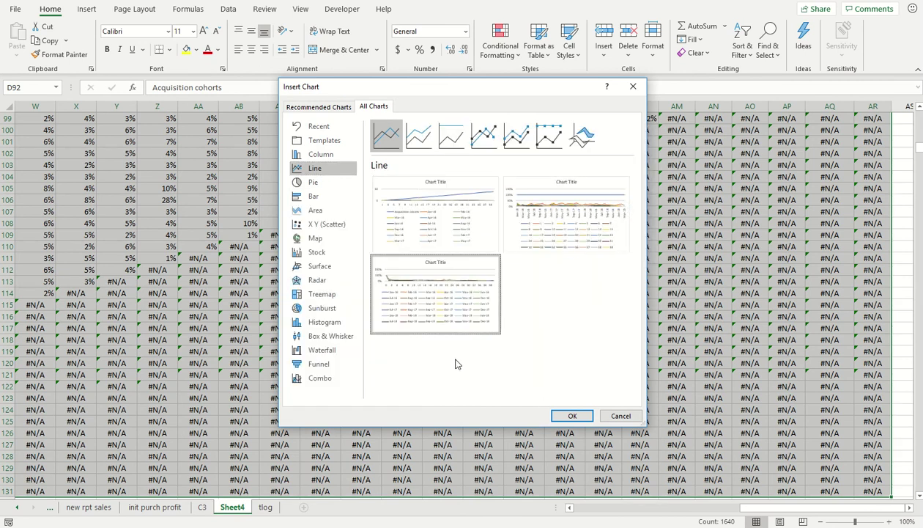
{"action": "left_click", "coordinate": [572, 416]}
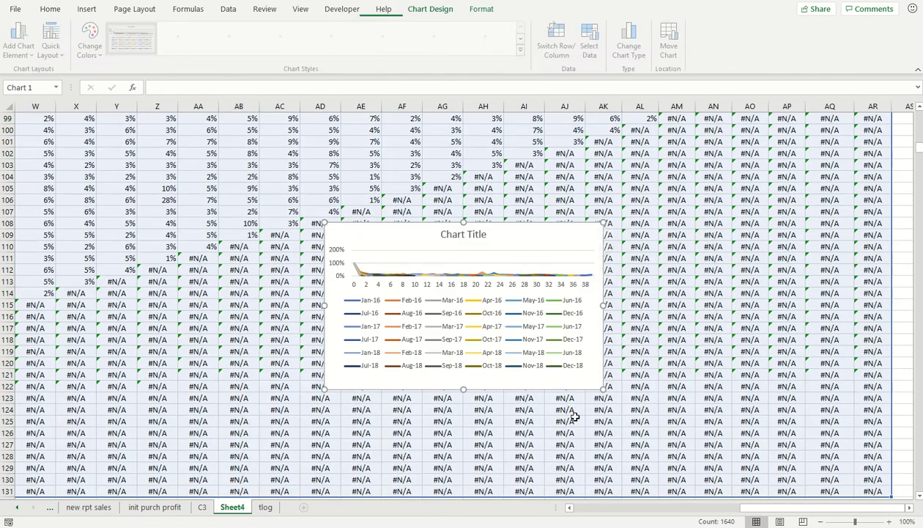
- Move the chart below the table to cell D132
{"action": "key", "text": "ctrl+z"}
{"action": "left_click_drag", "start_coordinate": [776, 506], "coordinate": [607, 505]}
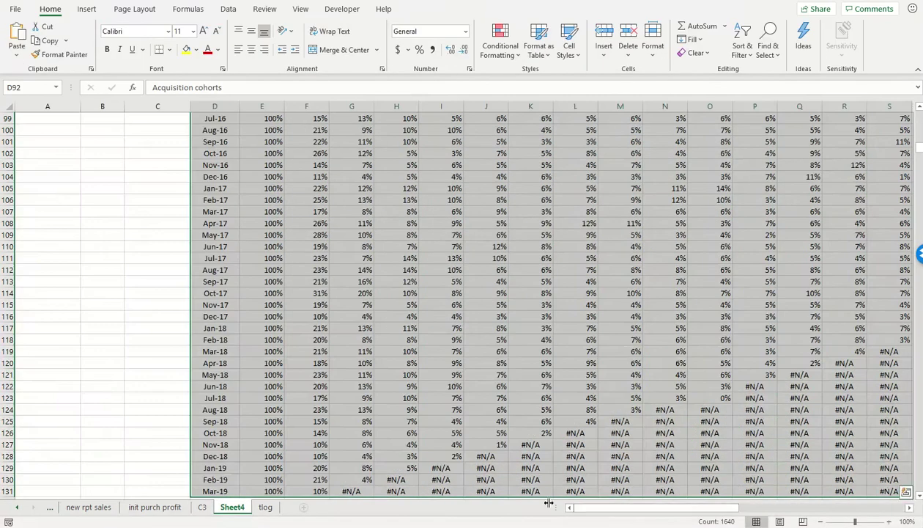
{"action": "left_click", "coordinate": [440, 444]}
{"action": "scroll", "coordinate": [371, 379], "scroll_direction": "down", "scroll_amount": 8}
{"action": "left_click", "coordinate": [232, 211]}
{"action": "key", "text": "ctrl+v"}
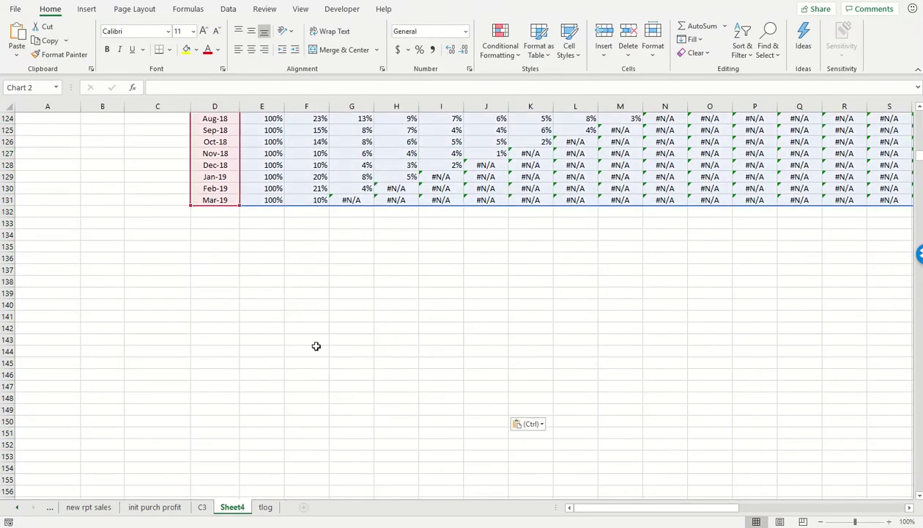
- Enlarge the chart, drag the legend into the plot area, and select the vertical axis
{"action": "scroll", "coordinate": [505, 363], "scroll_direction": "down", "scroll_amount": 2}
{"action": "left_click_drag", "start_coordinate": [474, 351], "coordinate": [751, 466]}
{"action": "left_click", "coordinate": [341, 435]}
{"action": "left_click_drag", "start_coordinate": [336, 412], "coordinate": [354, 245]}
{"action": "left_click", "coordinate": [198, 242]}
{"action": "right_click", "coordinate": [199, 243]}
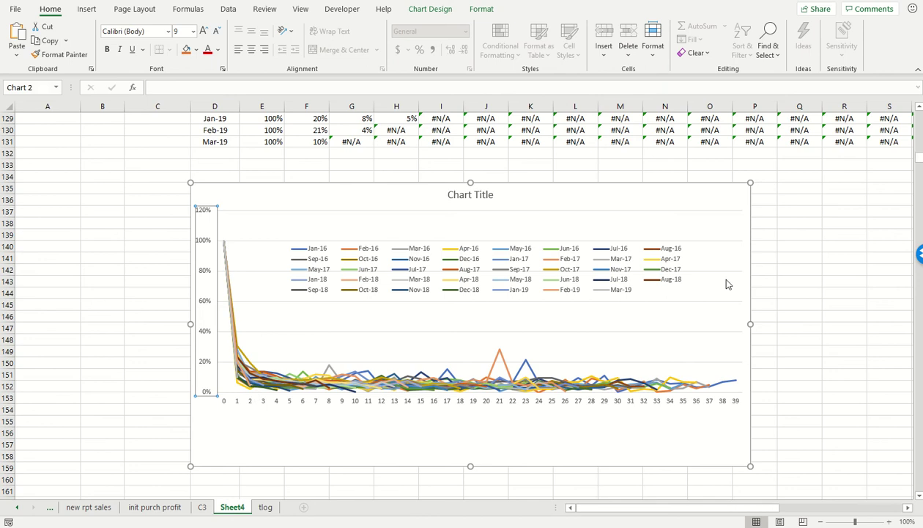
- Set the vertical axis maximum to 1 (100%) and stretch the plot area taller
{"action": "left_click", "coordinate": [243, 384]}
{"action": "left_click_drag", "start_coordinate": [844, 225], "coordinate": [794, 229]}
{"action": "type", "text": "1"}
{"action": "key", "text": "Return"}
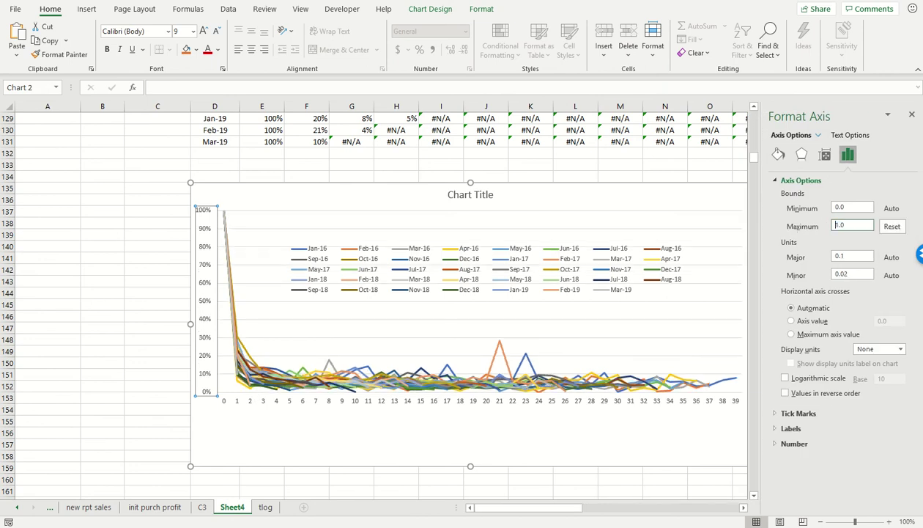
{"action": "left_click", "coordinate": [348, 353]}
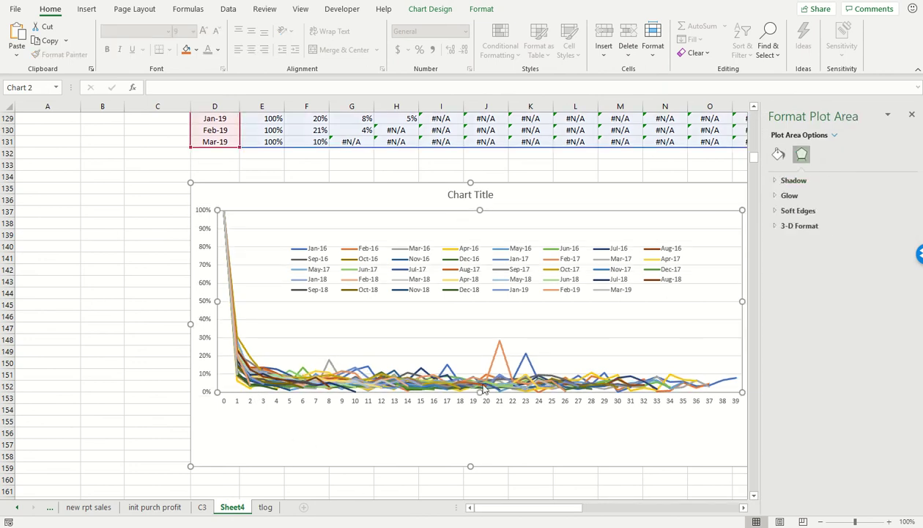
{"action": "left_click_drag", "start_coordinate": [479, 390], "coordinate": [479, 428]}
- Add horizontal and vertical axis titles to the chart
{"action": "left_click", "coordinate": [428, 10]}
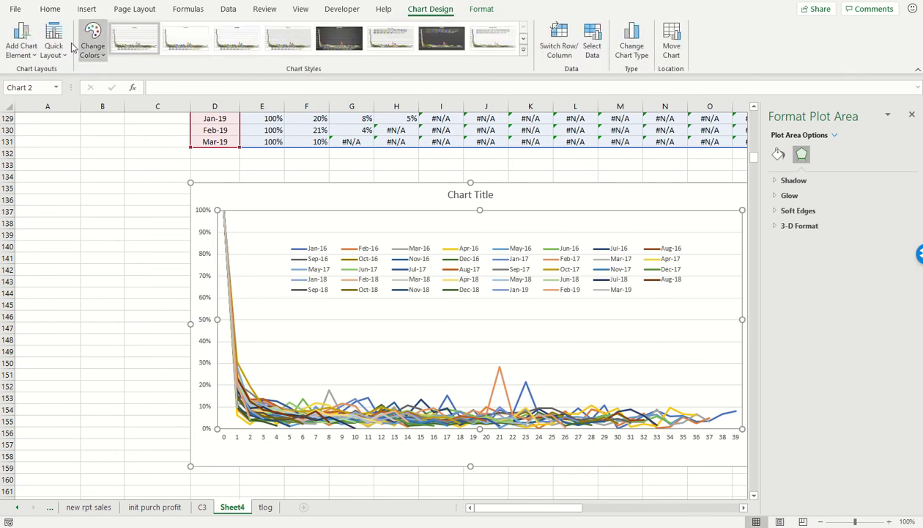
{"action": "left_click", "coordinate": [27, 58]}
{"action": "mouse_move", "coordinate": [33, 86]}
{"action": "left_click", "coordinate": [122, 101]}
{"action": "left_click", "coordinate": [28, 58]}
{"action": "mouse_move", "coordinate": [33, 86]}
{"action": "left_click", "coordinate": [128, 124]}
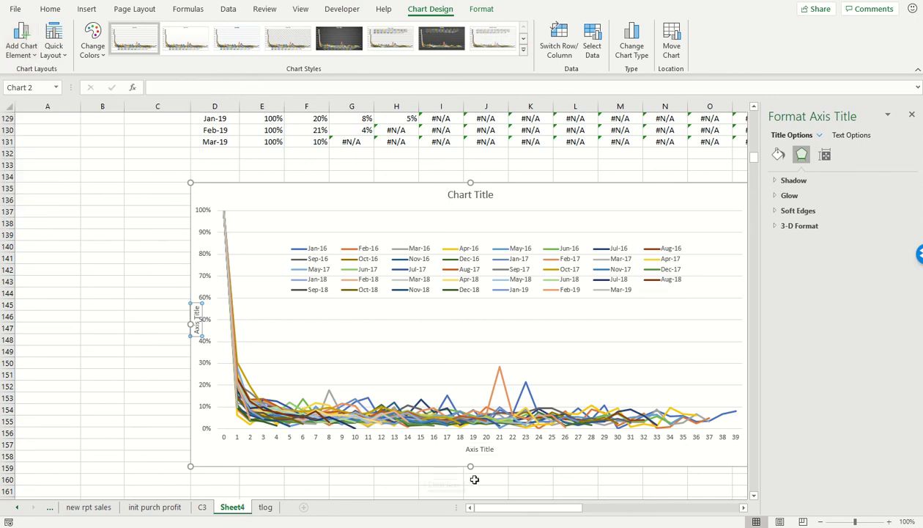
- Title the axes 'Months since acquisition' and 'Revenue as a % of the initial revenue'
{"action": "left_click", "coordinate": [489, 449]}
{"action": "triple_click", "coordinate": [476, 448]}
{"action": "type", "text": "Months since ac"}
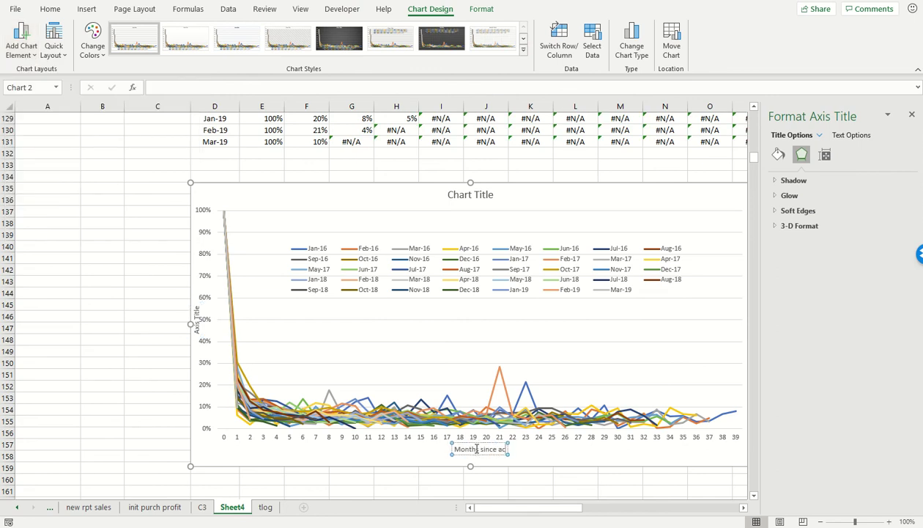
{"action": "type", "text": "quisition"}
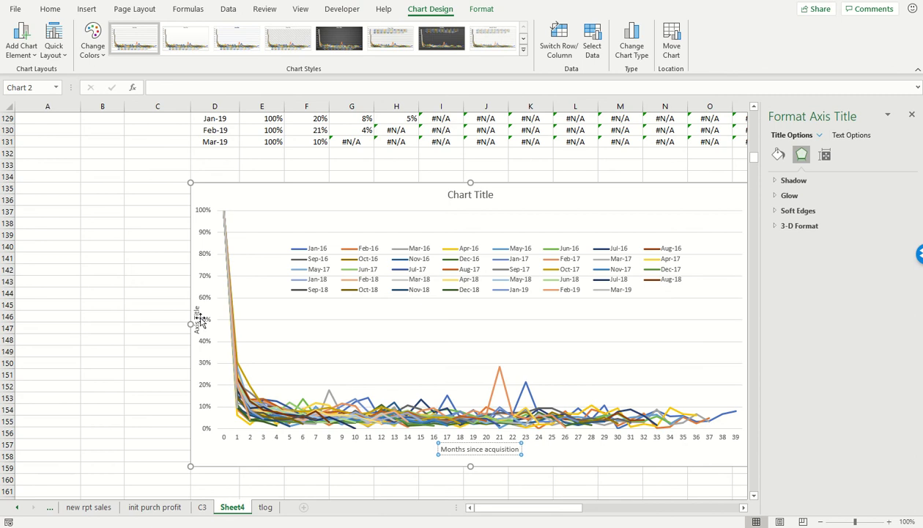
{"action": "left_click", "coordinate": [218, 320]}
{"action": "left_click", "coordinate": [227, 324]}
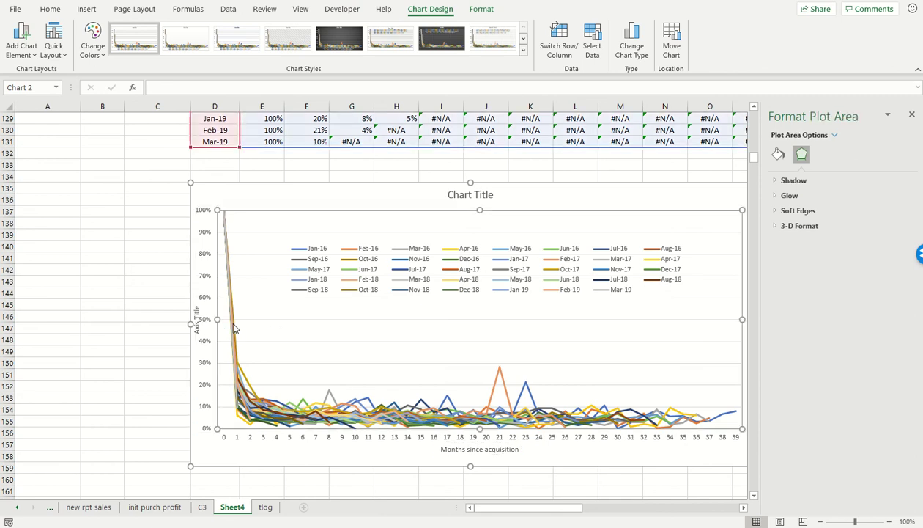
{"action": "left_click", "coordinate": [200, 326]}
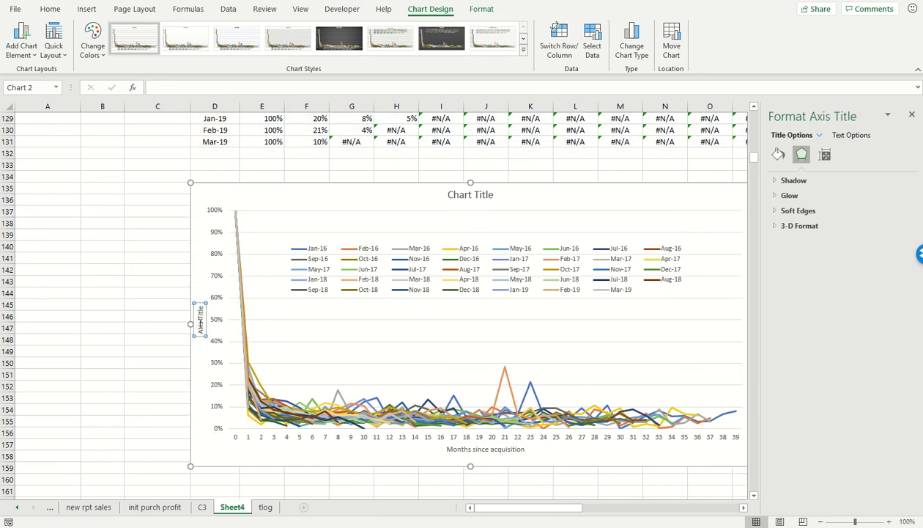
{"action": "triple_click", "coordinate": [200, 326]}
{"action": "type", "text": "Revenue as a % of the initial revenue"}
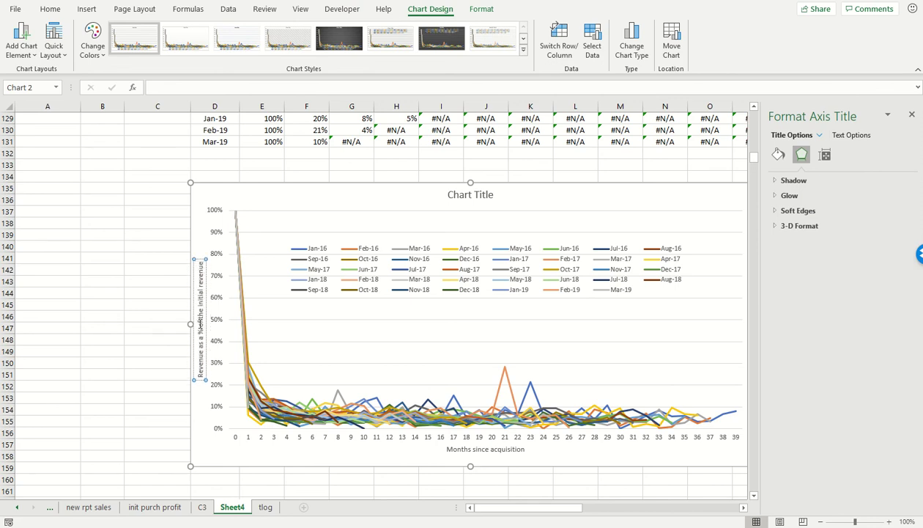
{"action": "type", "text": " by"}
{"action": "key", "text": "BackSpace"}
{"action": "key", "text": "BackSpace"}
{"action": "key", "text": "BackSpace"}
- Replace the chart title with 'Revenue retention (revenue by month since acquisition for each cohort, % of month 0 revenue)'
{"action": "left_click", "coordinate": [461, 194]}
{"action": "triple_click", "coordinate": [462, 196]}
{"action": "type", "text": "Revenue retention (revenue"}
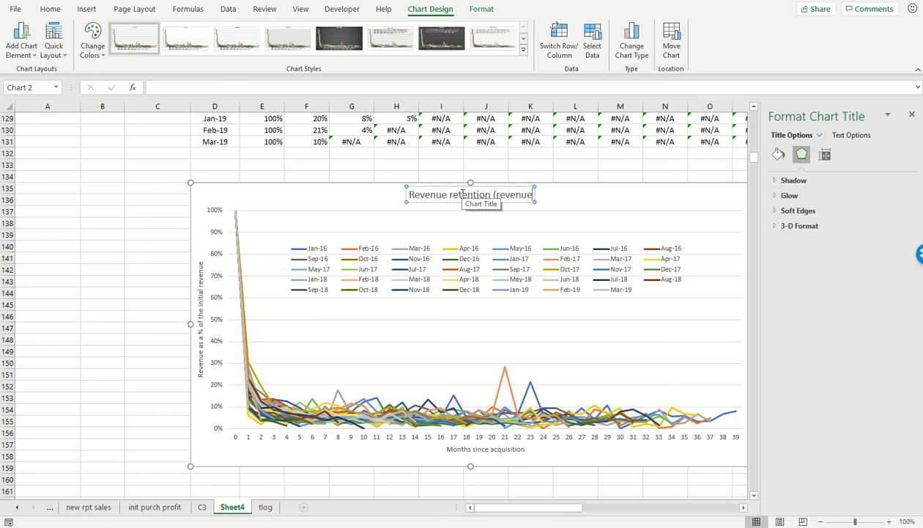
{"action": "type", "text": " by month s"}
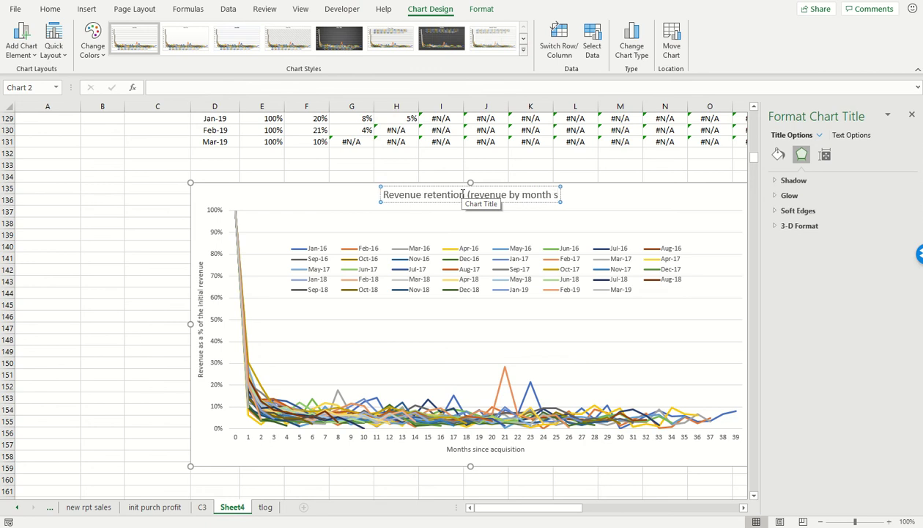
{"action": "type", "text": "ince acquisition for eac"}
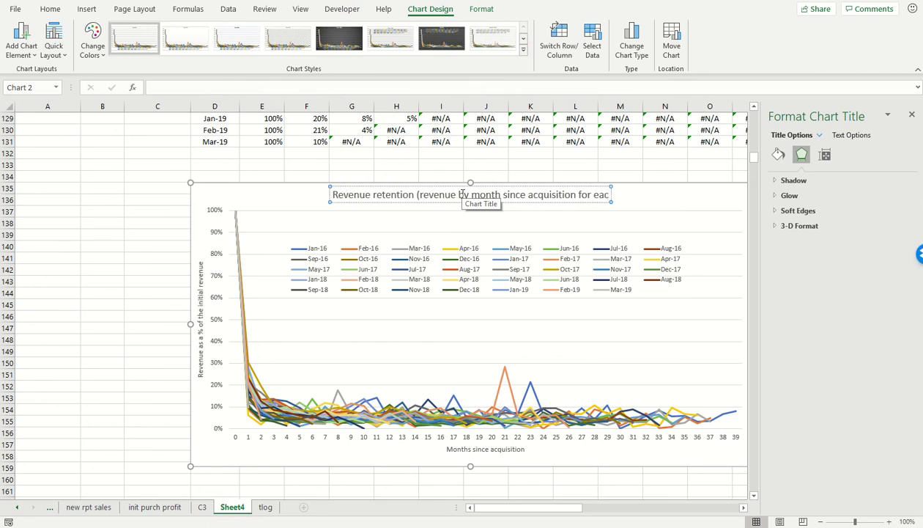
{"action": "type", "text": "h cohort,"}
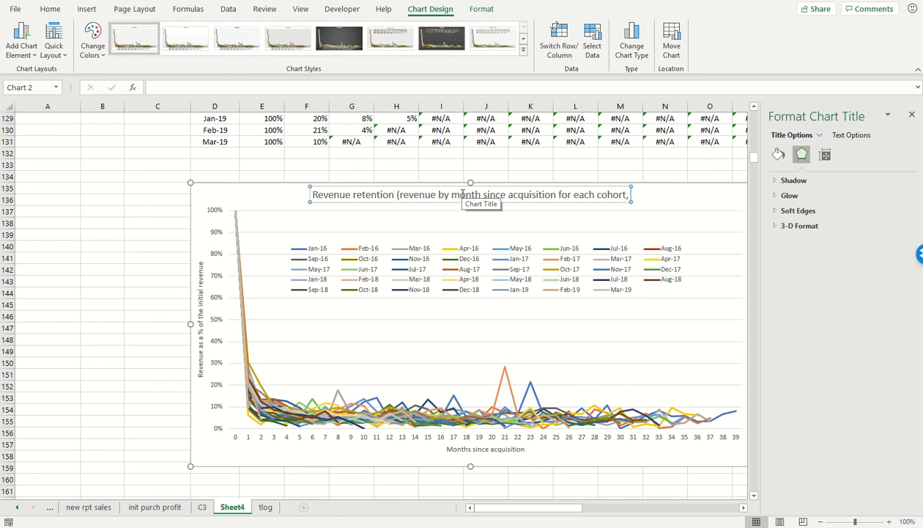
{"action": "type", "text": " % of month 0 revenue)"}
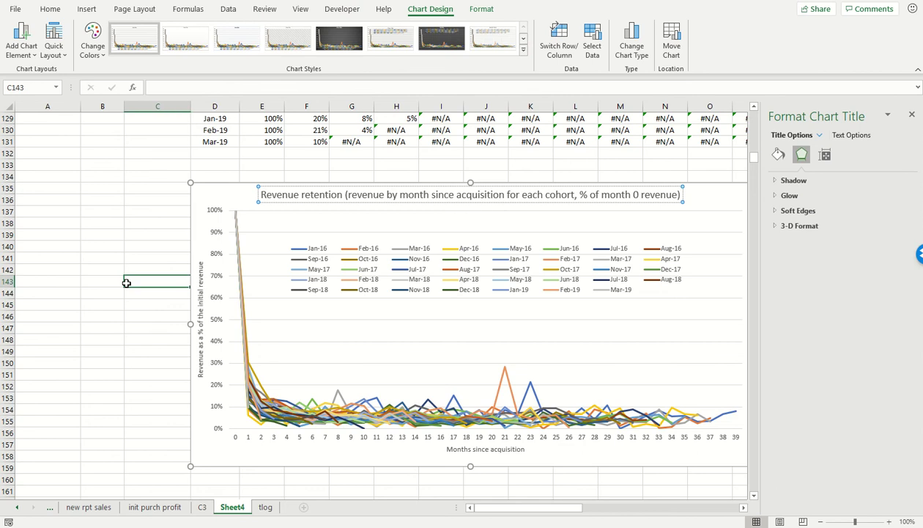